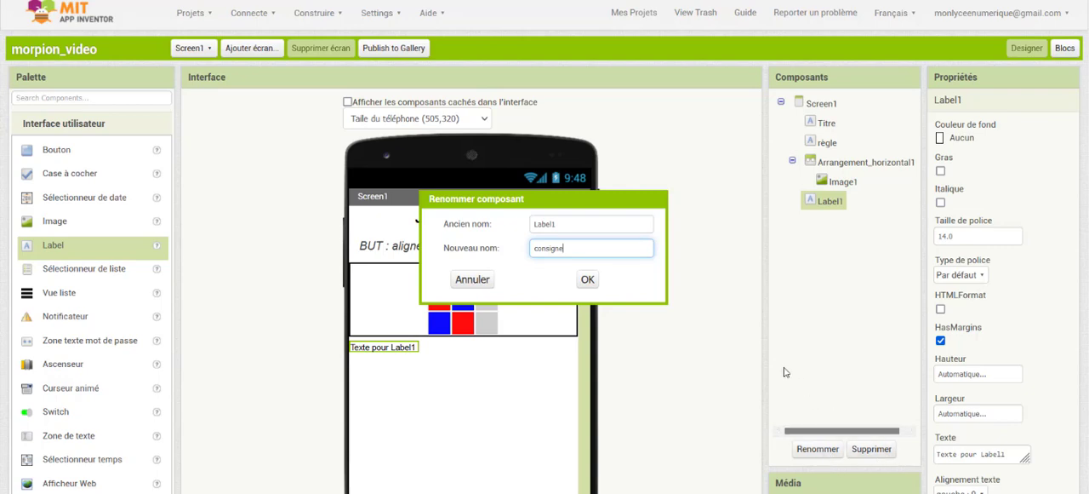
Rename the Label1 component as consigne and set its font size to 20
{"action": "left_click", "coordinate": [589, 281]}
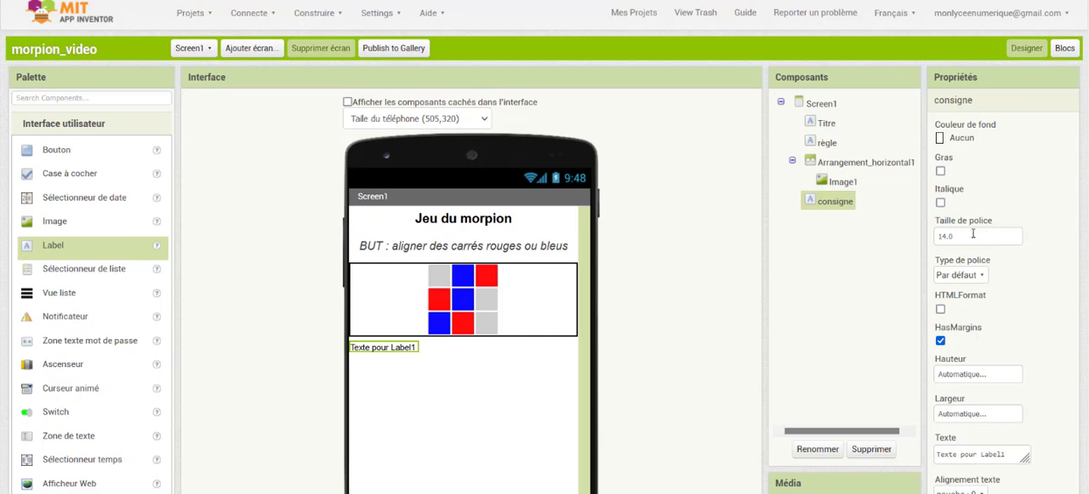
{"action": "left_click_drag", "start_coordinate": [975, 236], "coordinate": [925, 241]}
{"action": "type", "text": "20"}
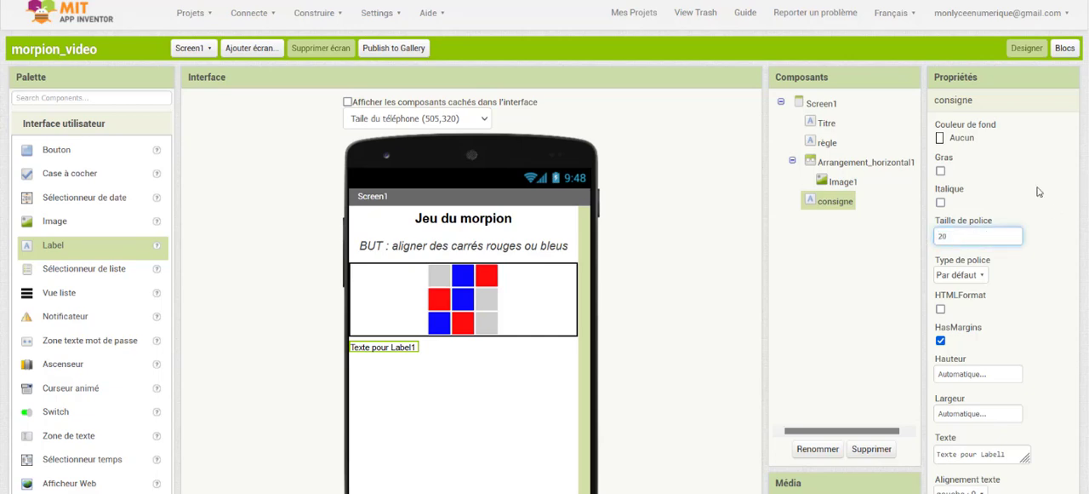
{"action": "key", "text": "Return"}
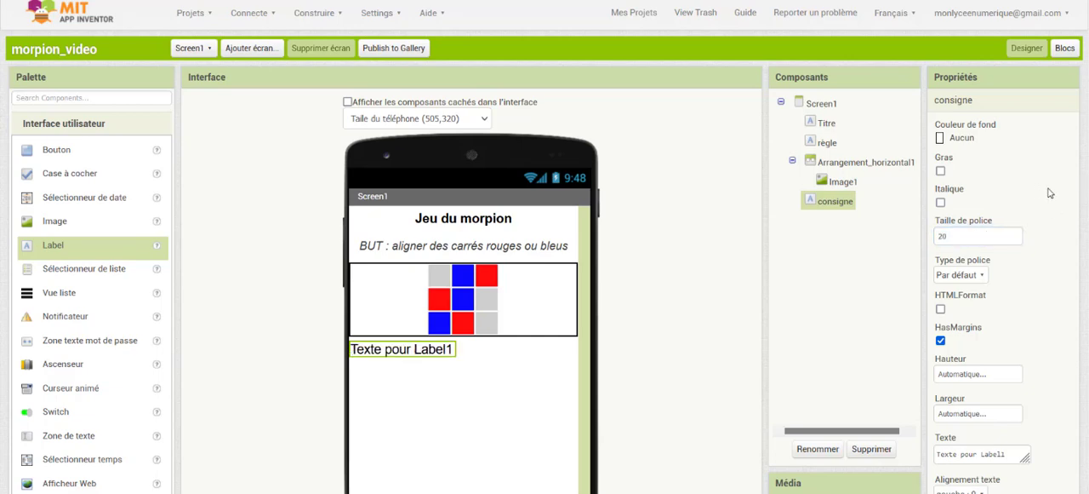
Set the consigne label's height to 50 pixels and its width to Remplir parent
{"action": "scroll", "coordinate": [1026, 226], "scroll_direction": "down", "scroll_amount": 3}
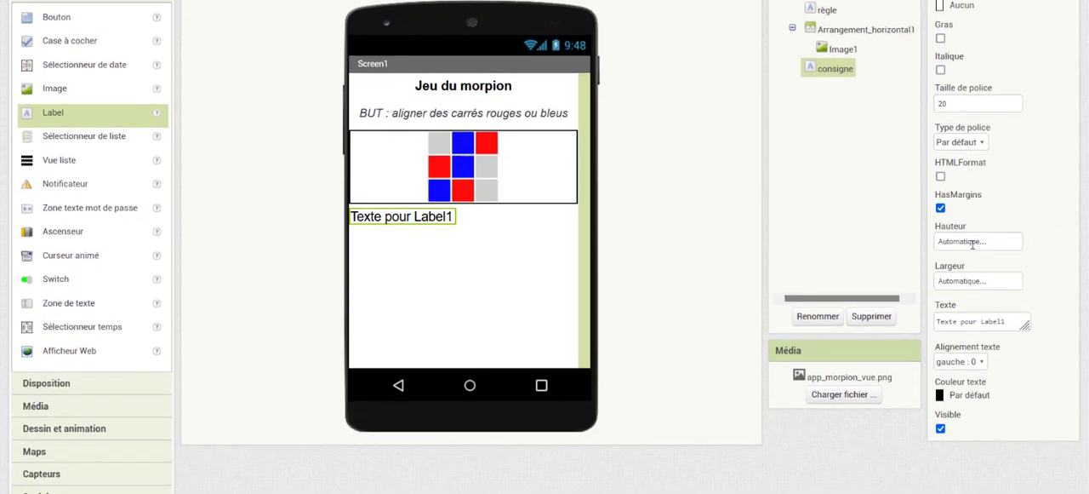
{"action": "left_click", "coordinate": [973, 242]}
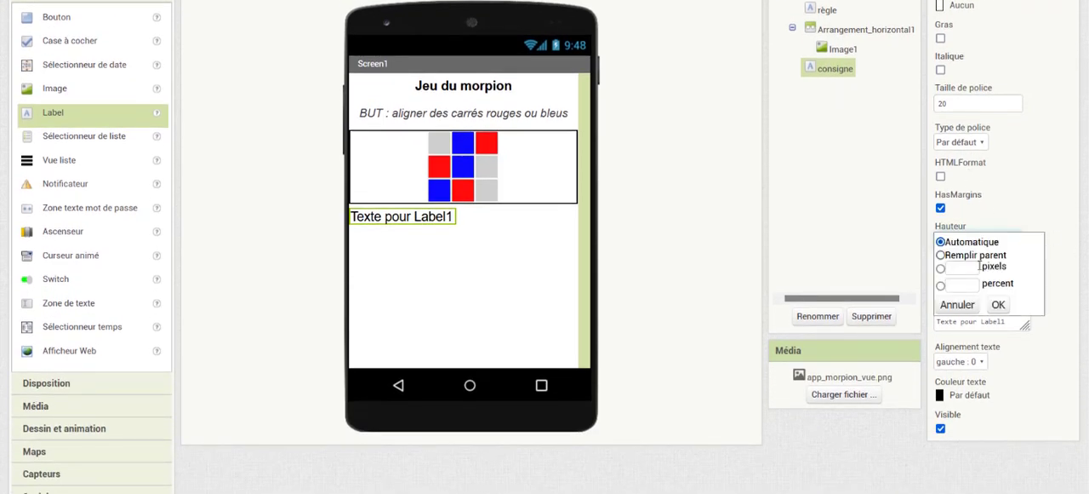
{"action": "left_click", "coordinate": [961, 269]}
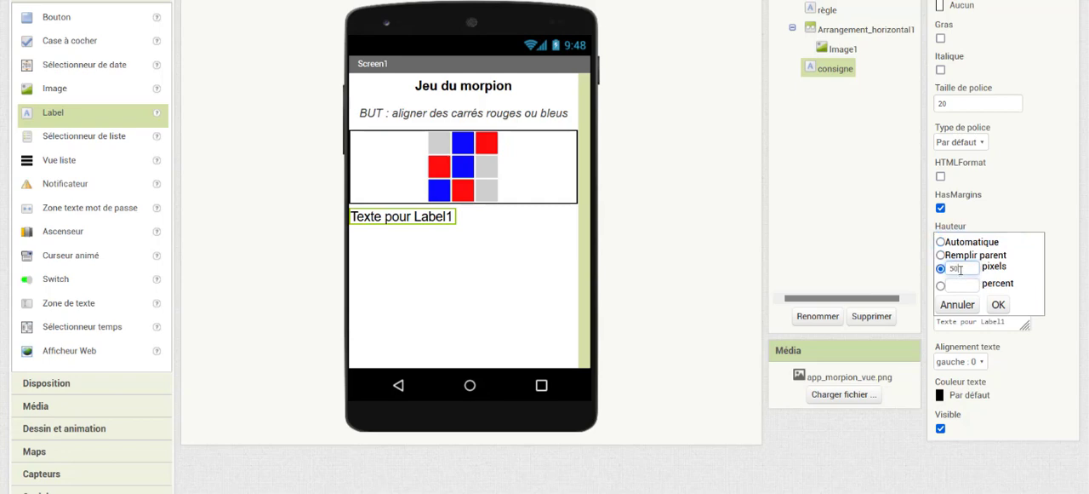
{"action": "type", "text": "50"}
{"action": "left_click", "coordinate": [999, 304]}
{"action": "left_click", "coordinate": [964, 281]}
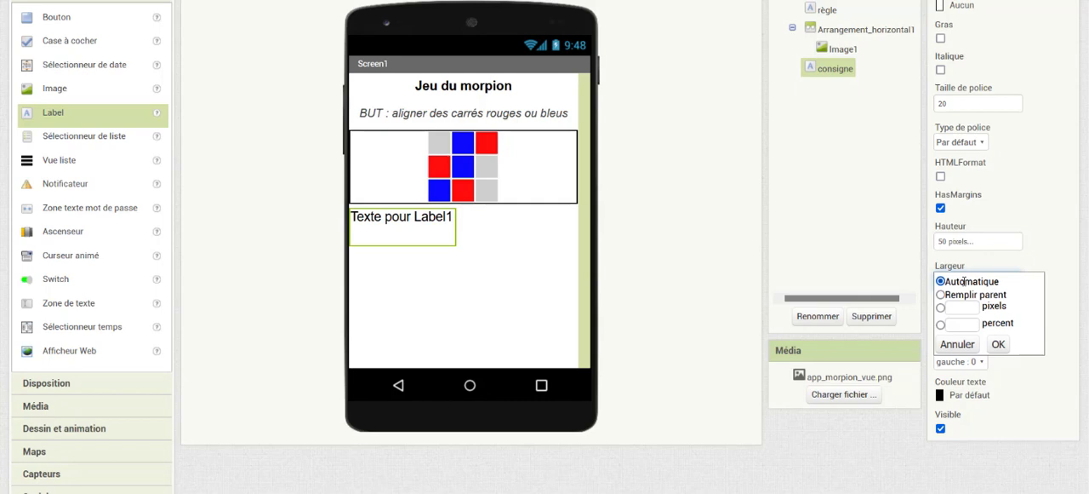
{"action": "left_click", "coordinate": [942, 294]}
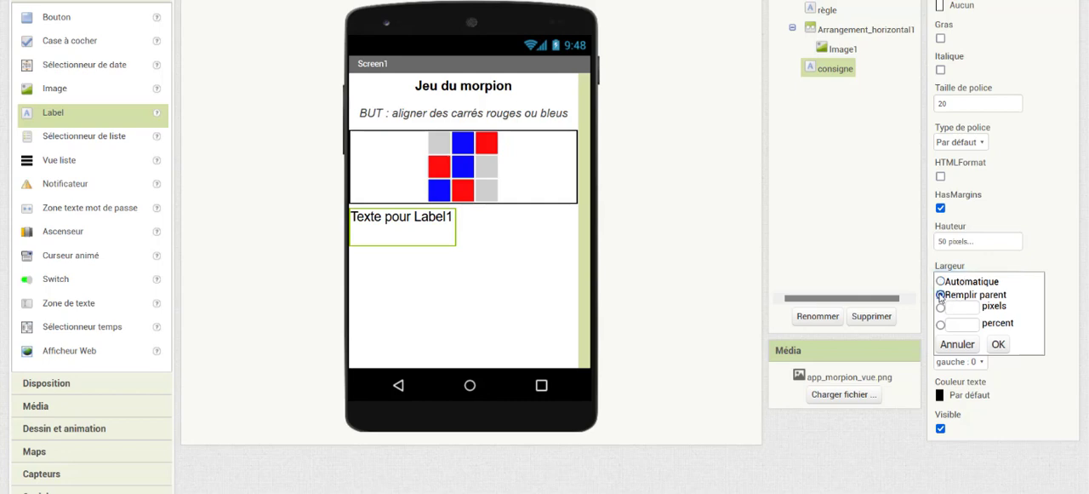
{"action": "left_click", "coordinate": [1000, 344]}
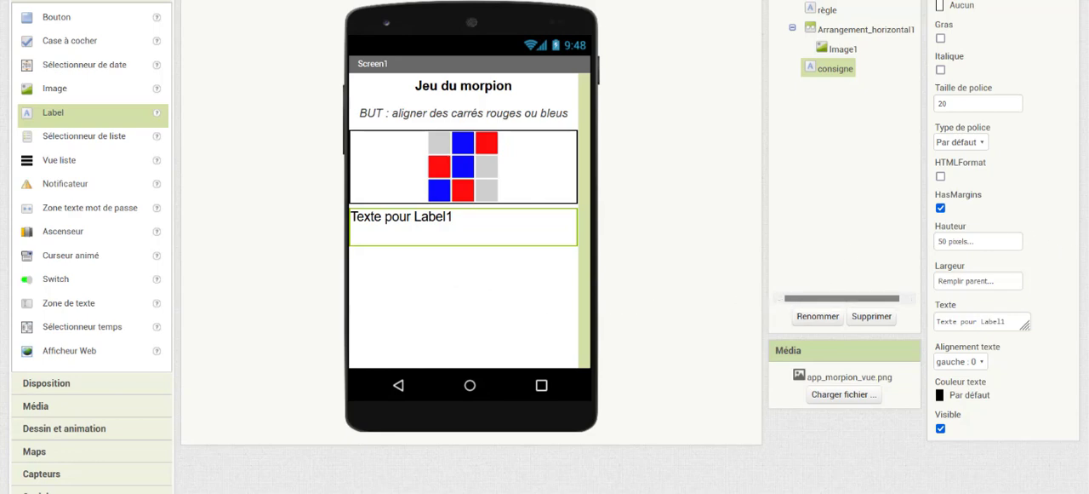
Set the consigne label's text alignment to centre : 1
{"action": "scroll", "coordinate": [980, 357], "scroll_direction": "down", "scroll_amount": 1}
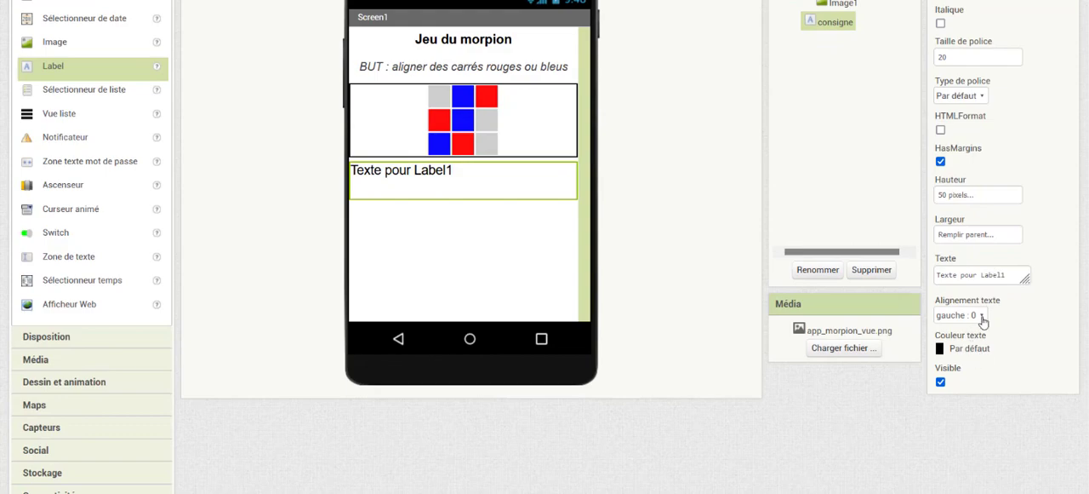
{"action": "left_click", "coordinate": [981, 316]}
{"action": "left_click", "coordinate": [976, 356]}
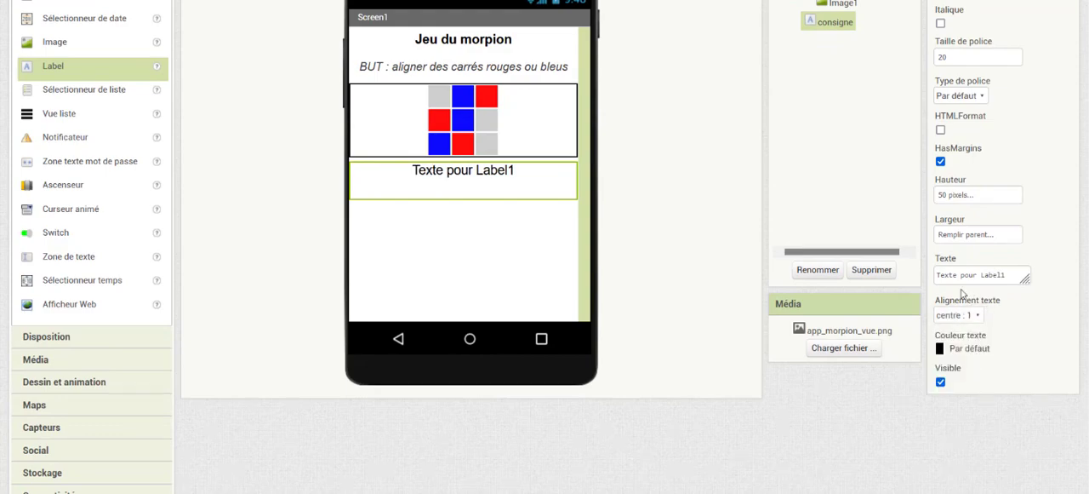
Replace the consigne label's text with "Cliquer ci-dessous sur la couleur choisie"
{"action": "left_click_drag", "start_coordinate": [940, 276], "coordinate": [1012, 285]}
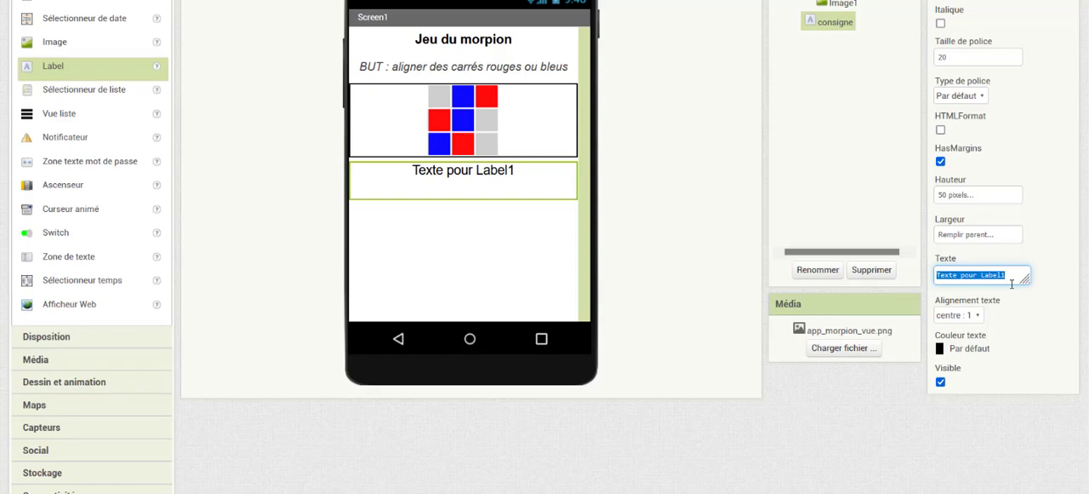
{"action": "type", "text": "c1"}
{"action": "type", "text": "la couleur chosie"}
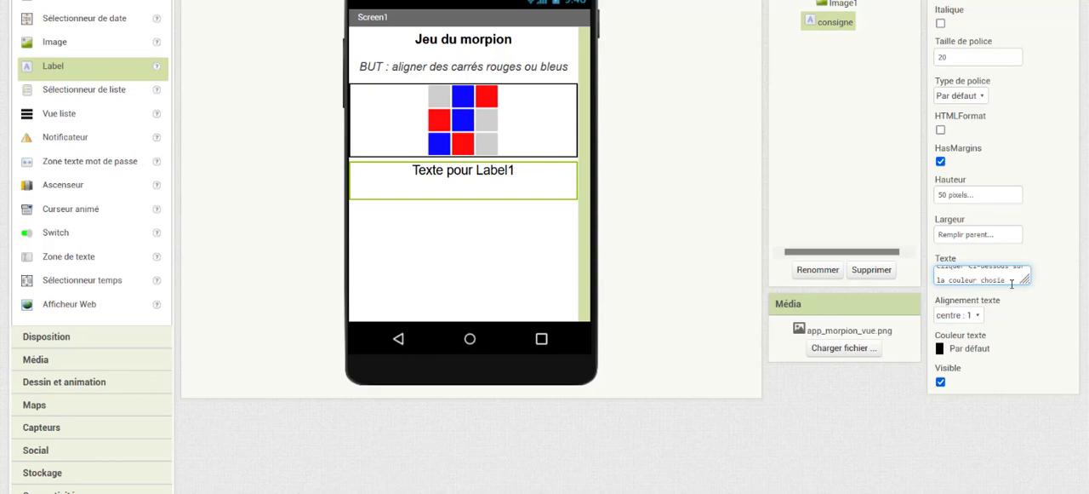
{"action": "key", "text": "Return"}
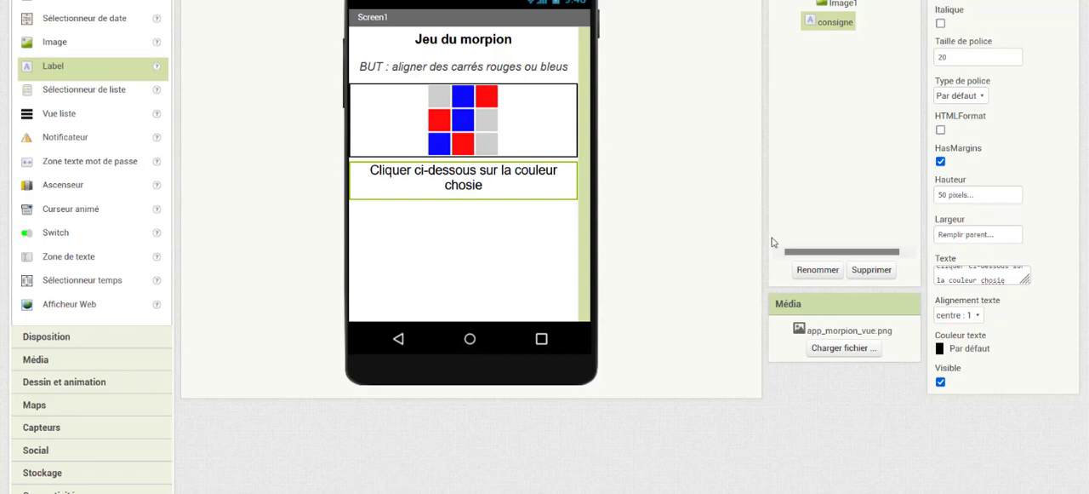
{"action": "left_click", "coordinate": [993, 284]}
{"action": "type", "text": "i"}
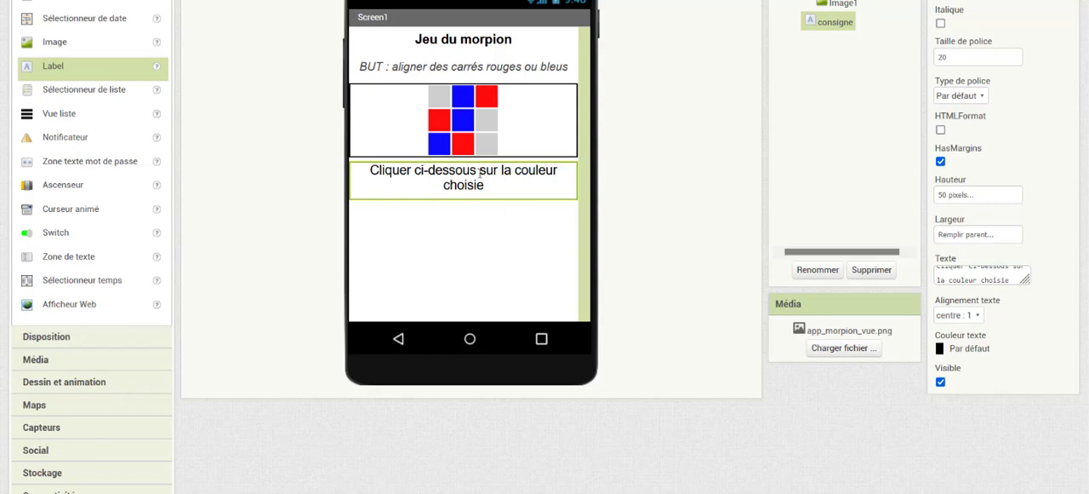
Insert a \n line break after "ci-dessous" in the consigne label's text
{"action": "left_click", "coordinate": [1009, 271]}
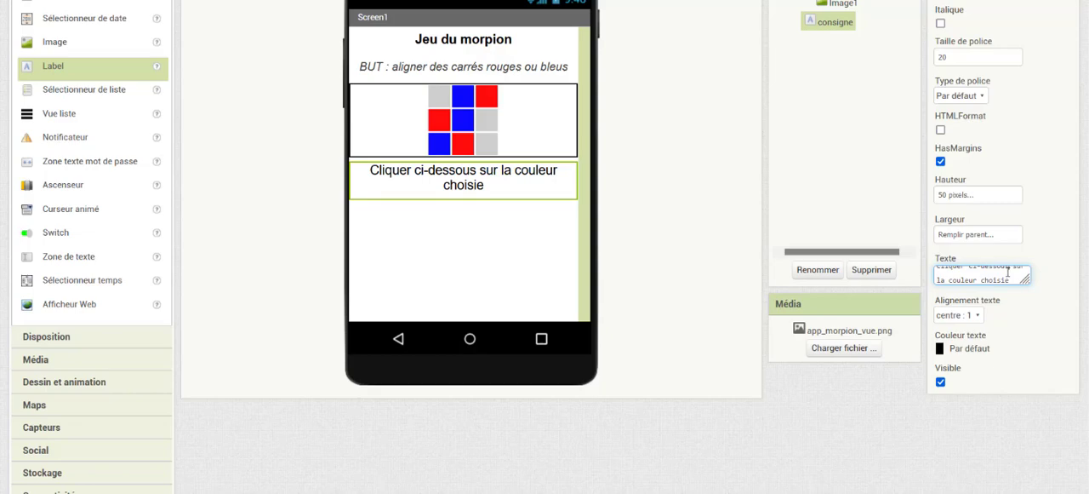
{"action": "scroll", "coordinate": [1008, 271], "scroll_direction": "up", "scroll_amount": 1}
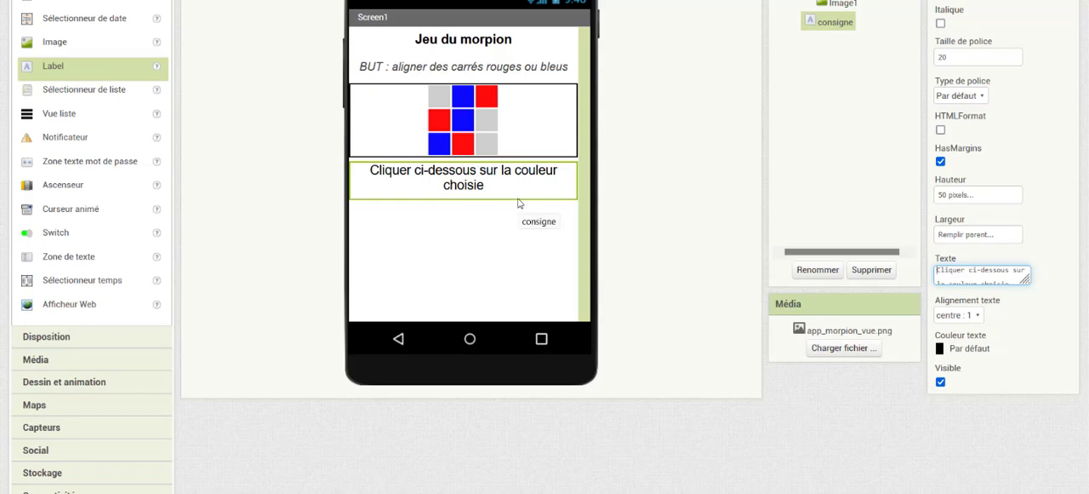
{"action": "type", "text": "\\n"}
{"action": "key", "text": "BackSpace"}
{"action": "key", "text": "BackSpace"}
{"action": "type", "text": "\\n"}
{"action": "key", "text": "Return"}
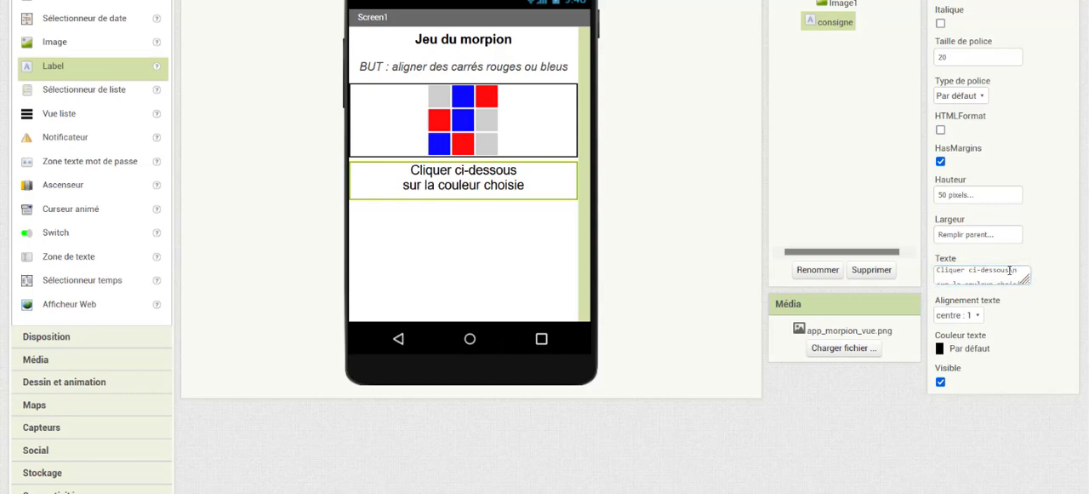
{"action": "left_click_drag", "start_coordinate": [1010, 269], "coordinate": [1018, 271]}
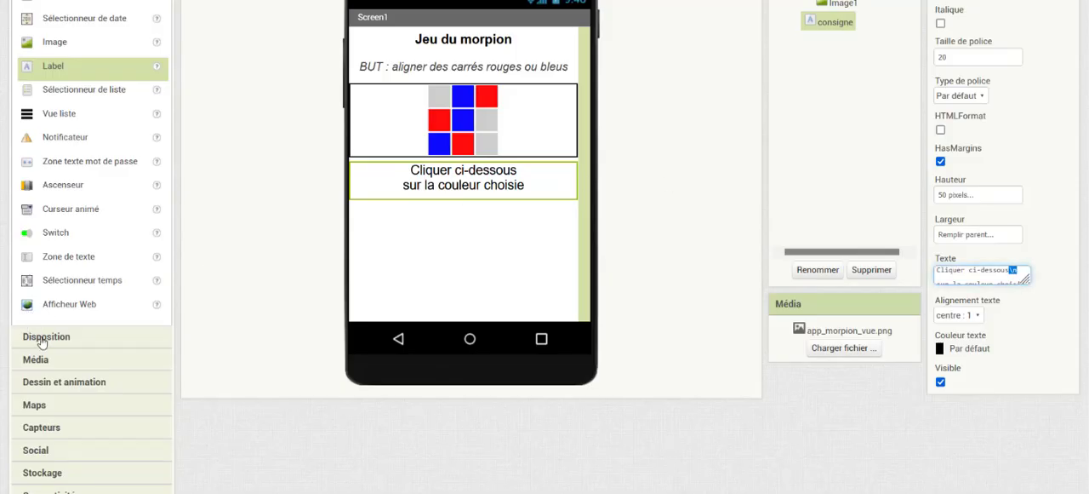
Add a horizontal arrangement below the consigne label and set its horizontal alignment to Centrer : 3
{"action": "left_click", "coordinate": [41, 339]}
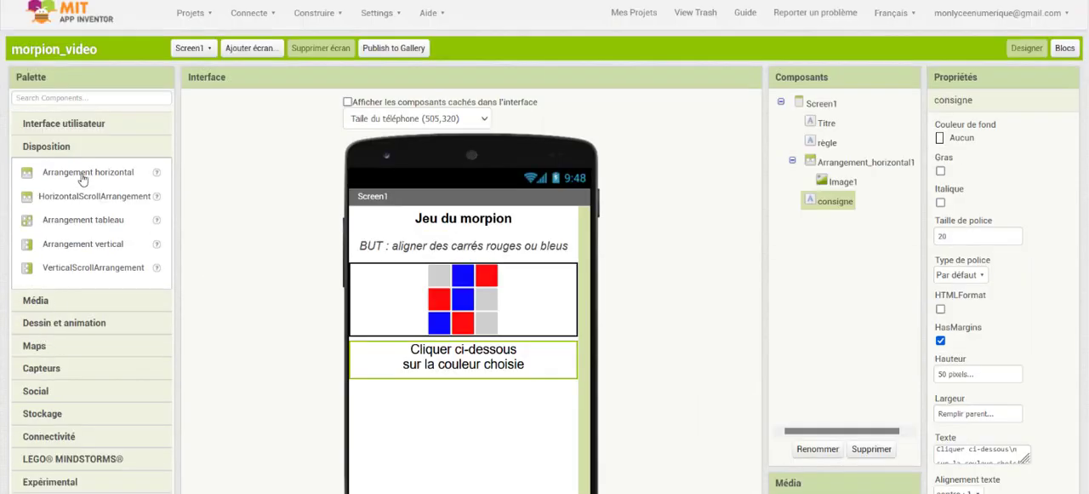
{"action": "left_click_drag", "start_coordinate": [81, 175], "coordinate": [484, 424]}
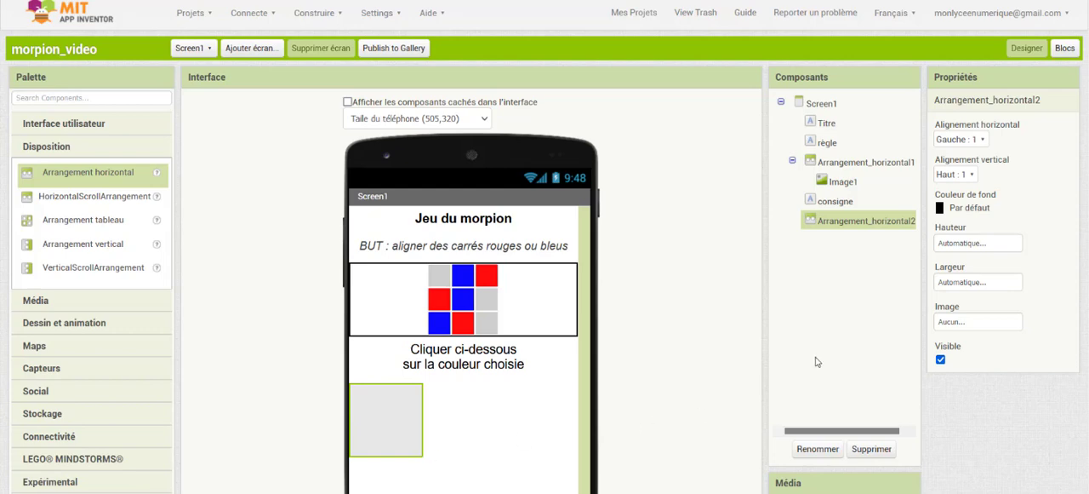
{"action": "left_click", "coordinate": [976, 141]}
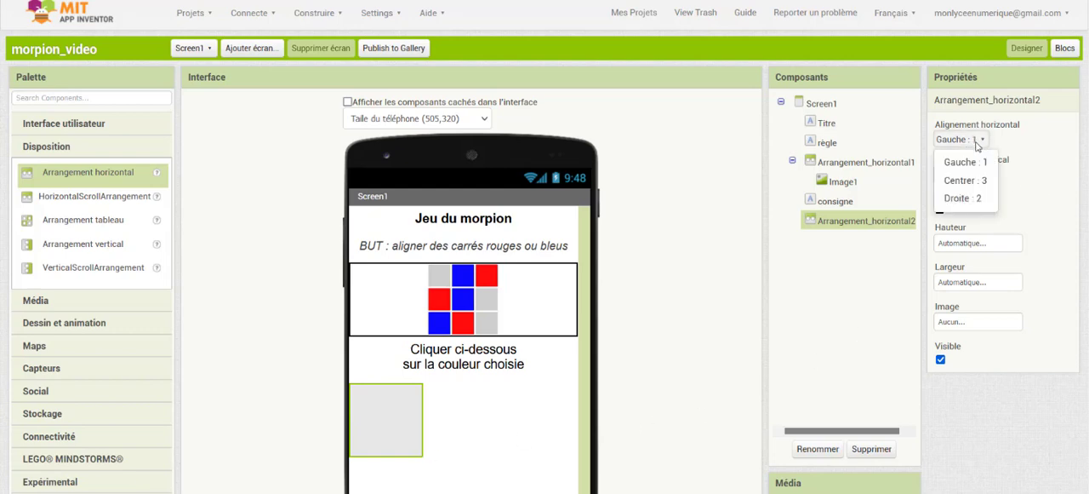
{"action": "left_click", "coordinate": [972, 181]}
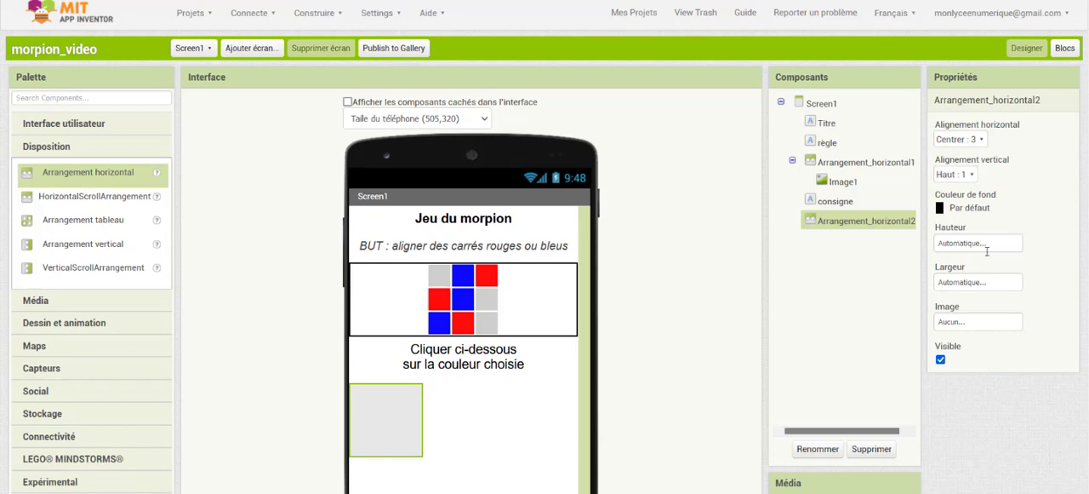
Set the new horizontal arrangement's height to 160 pixels and its width to Remplir parent
{"action": "left_click", "coordinate": [982, 244]}
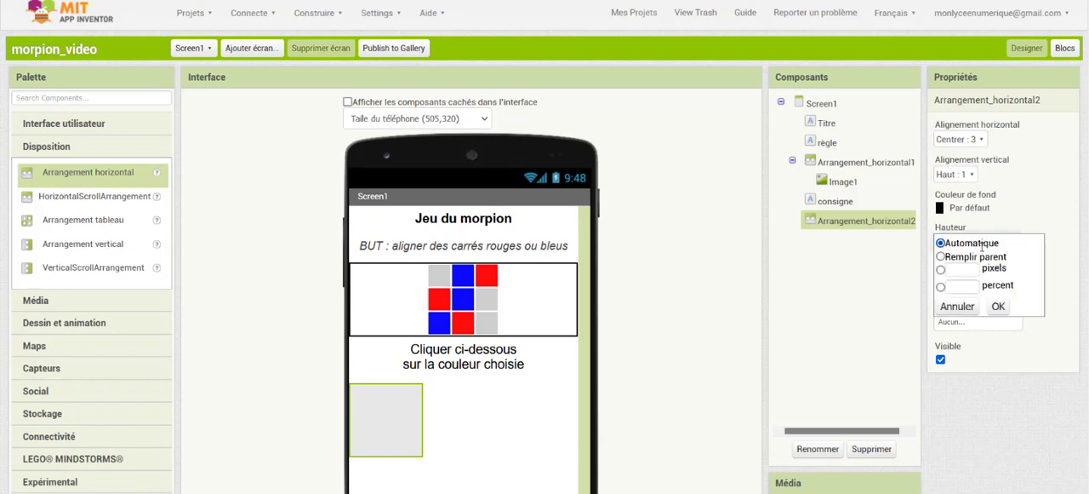
{"action": "left_click", "coordinate": [970, 271]}
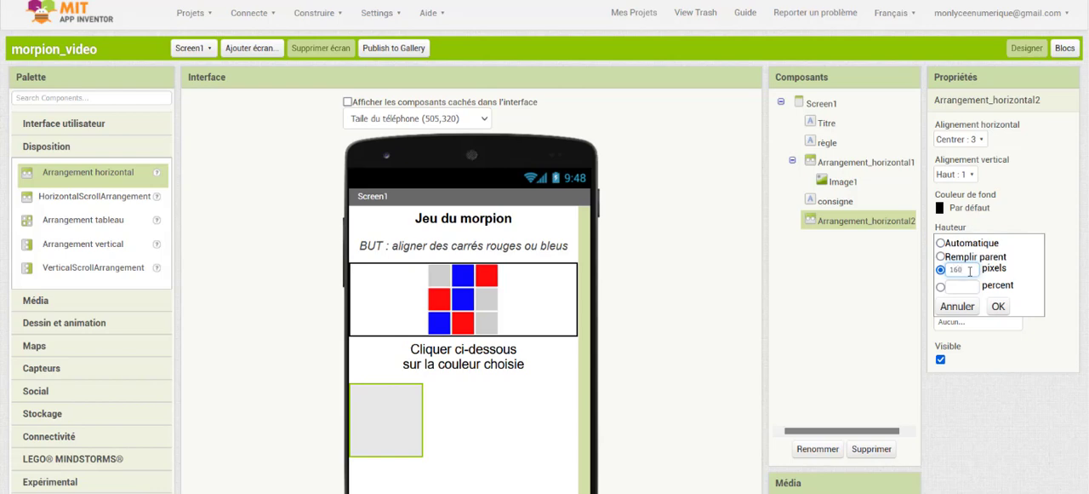
{"action": "type", "text": "160"}
{"action": "left_click", "coordinate": [999, 306]}
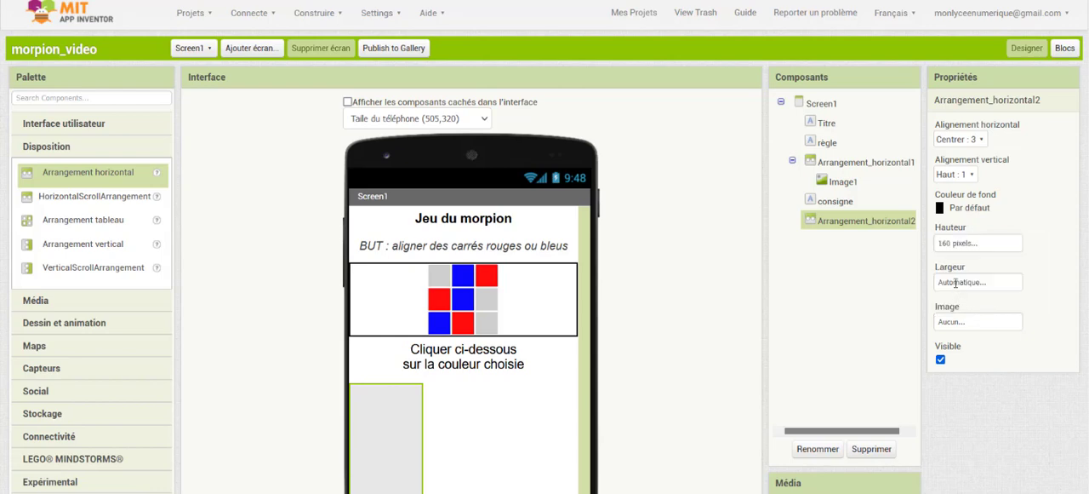
{"action": "left_click", "coordinate": [956, 283]}
{"action": "left_click", "coordinate": [960, 295]}
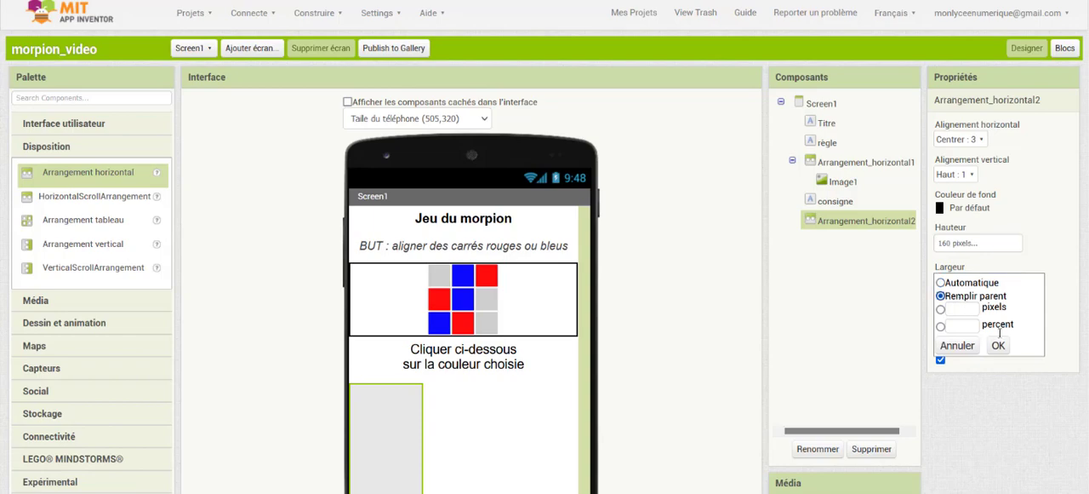
{"action": "left_click", "coordinate": [998, 346]}
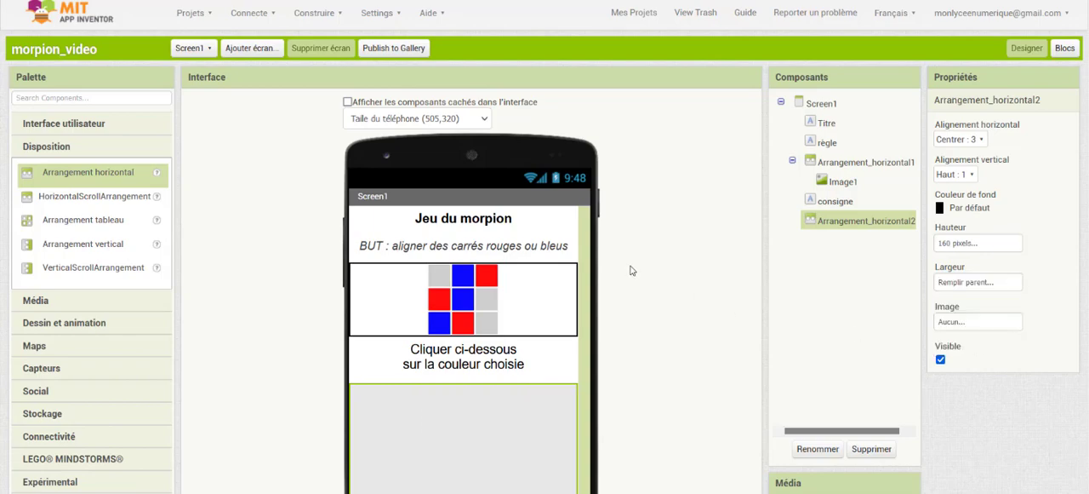
Place a Bouton component inside the horizontal arrangement below the consigne label
{"action": "scroll", "coordinate": [458, 299], "scroll_direction": "down", "scroll_amount": 2}
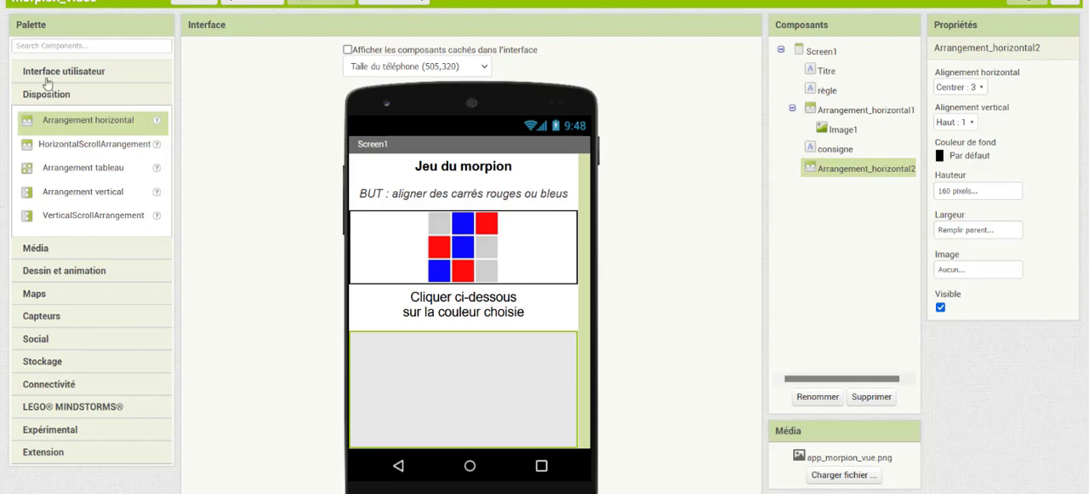
{"action": "left_click", "coordinate": [49, 76]}
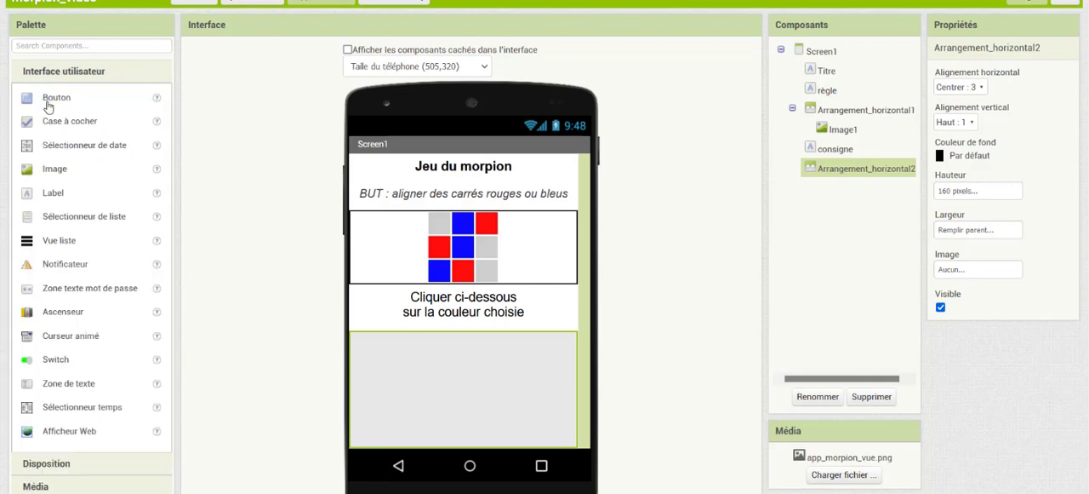
{"action": "left_click", "coordinate": [48, 104]}
{"action": "left_click_drag", "start_coordinate": [48, 104], "coordinate": [405, 405]}
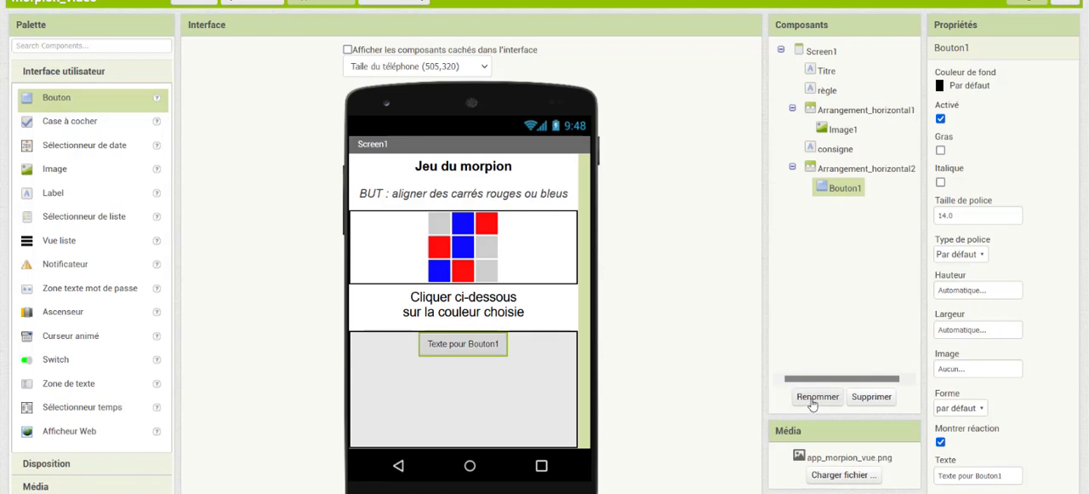
Rename the new button as Bouton_rouge and set its background colour to Rouge
{"action": "left_click", "coordinate": [816, 397]}
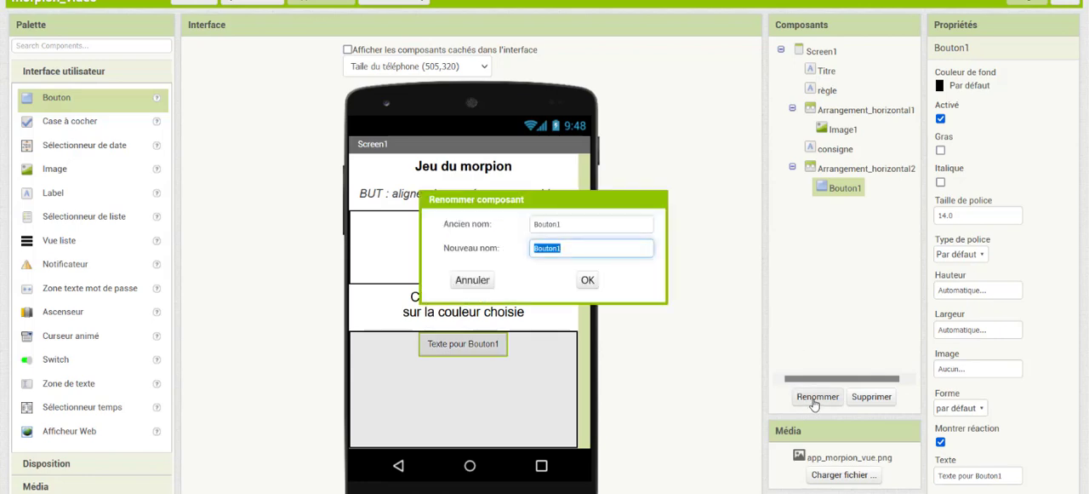
{"action": "type", "text": "Bo"}
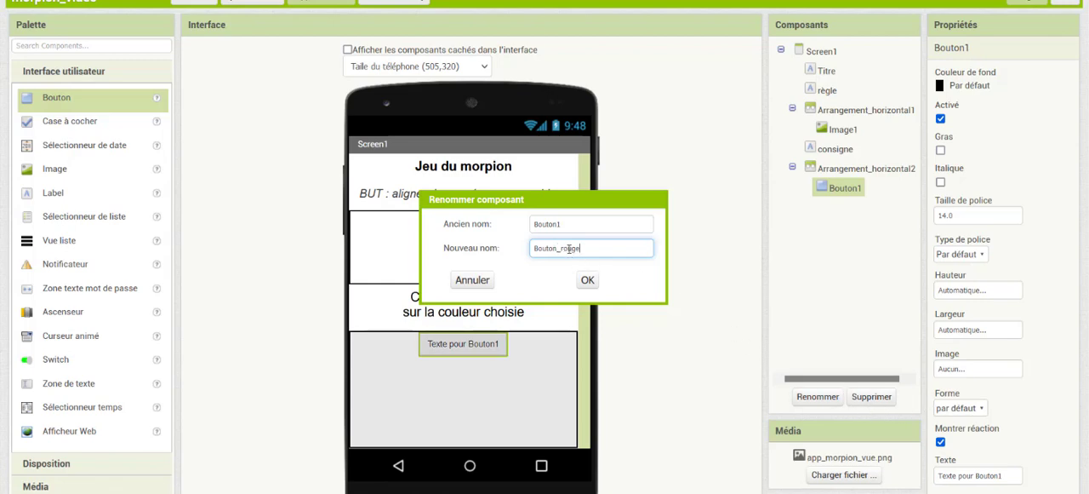
{"action": "left_click", "coordinate": [587, 282]}
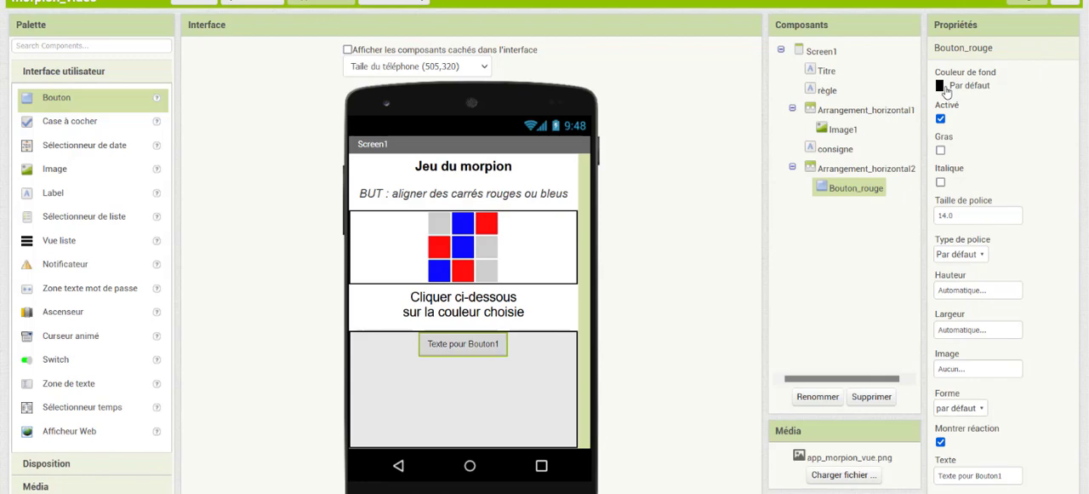
{"action": "left_click", "coordinate": [946, 88]}
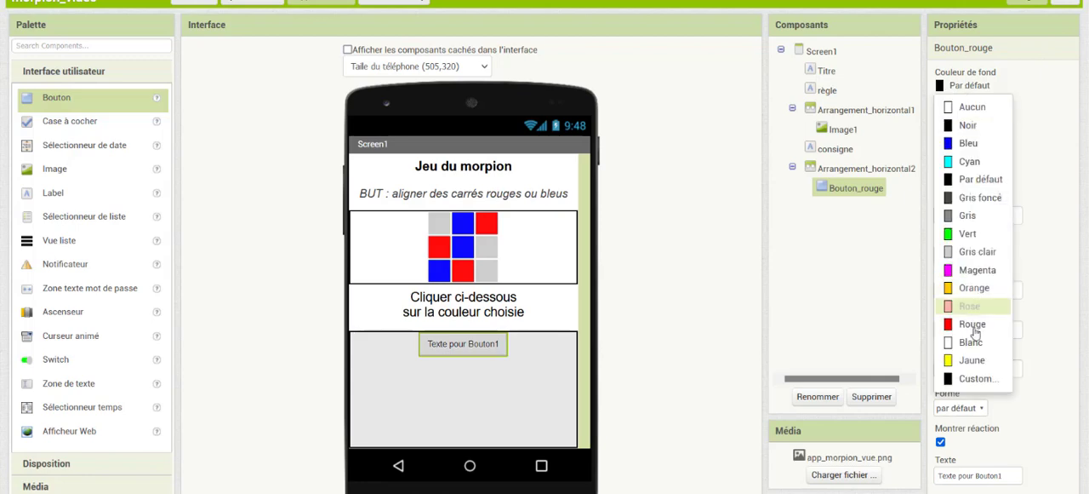
{"action": "left_click", "coordinate": [972, 324]}
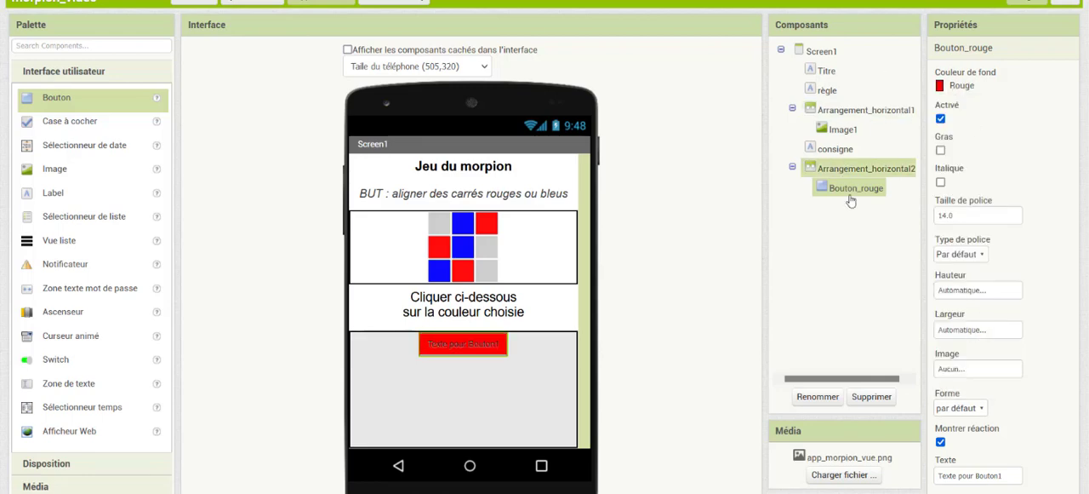
{"action": "left_click", "coordinate": [962, 86]}
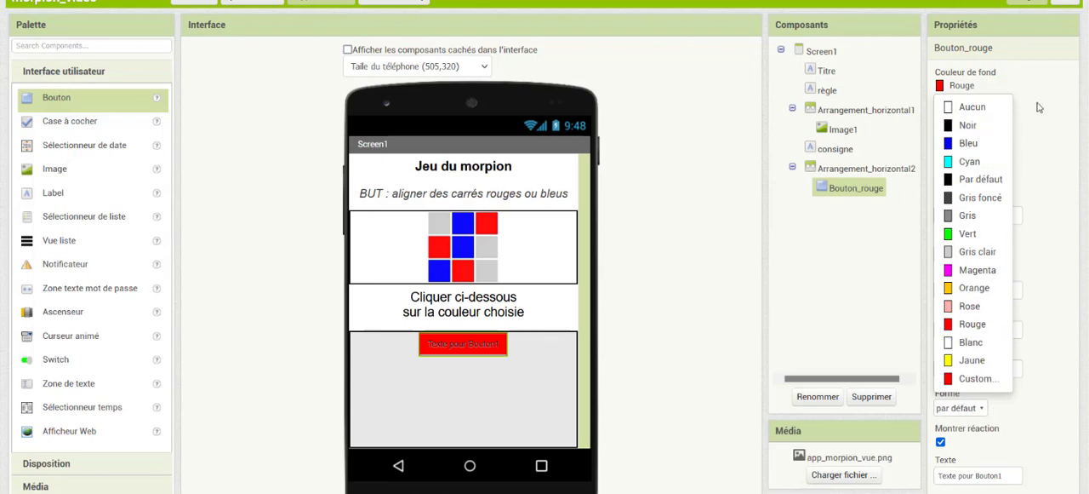
{"action": "left_click", "coordinate": [1038, 108]}
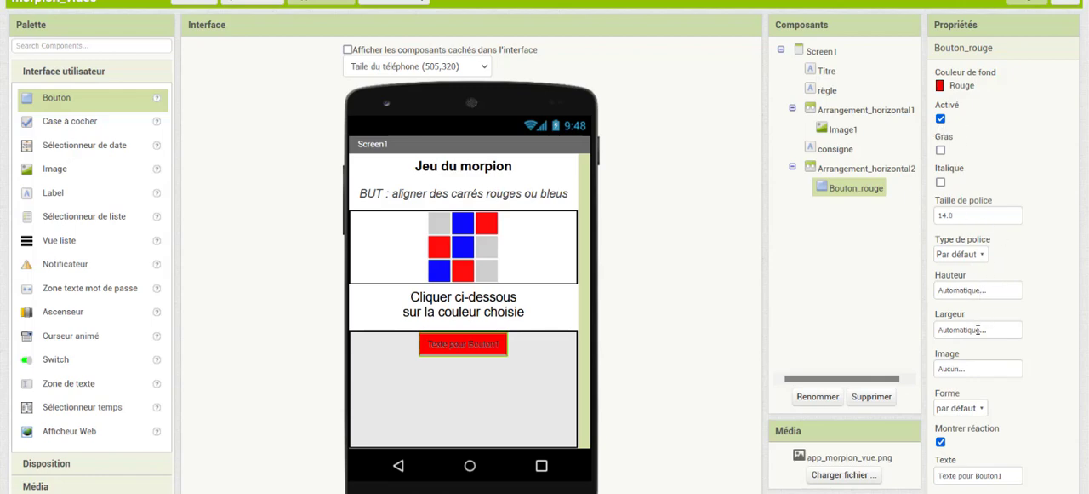
Set Bouton_rouge's height to Remplir parent and its width to 50 percent
{"action": "left_click", "coordinate": [976, 290]}
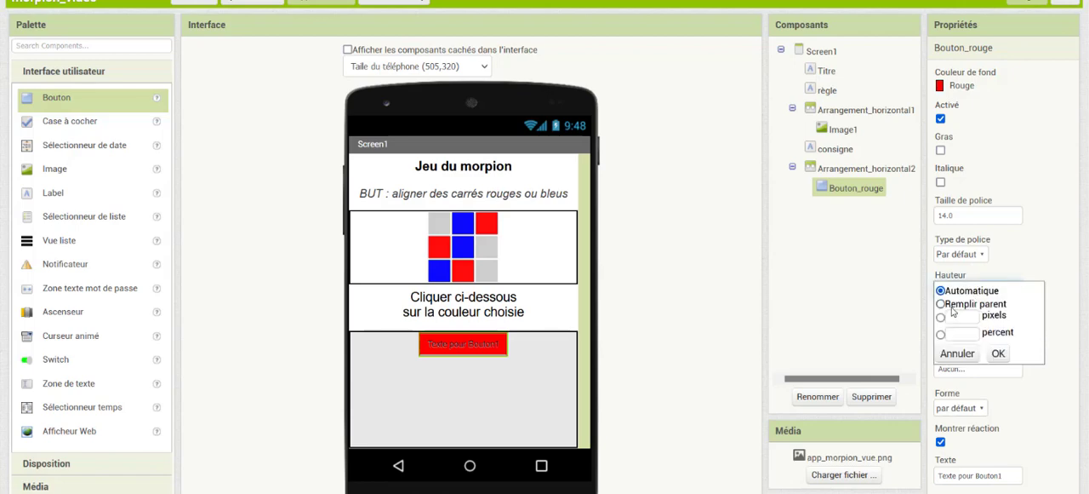
{"action": "left_click", "coordinate": [943, 305]}
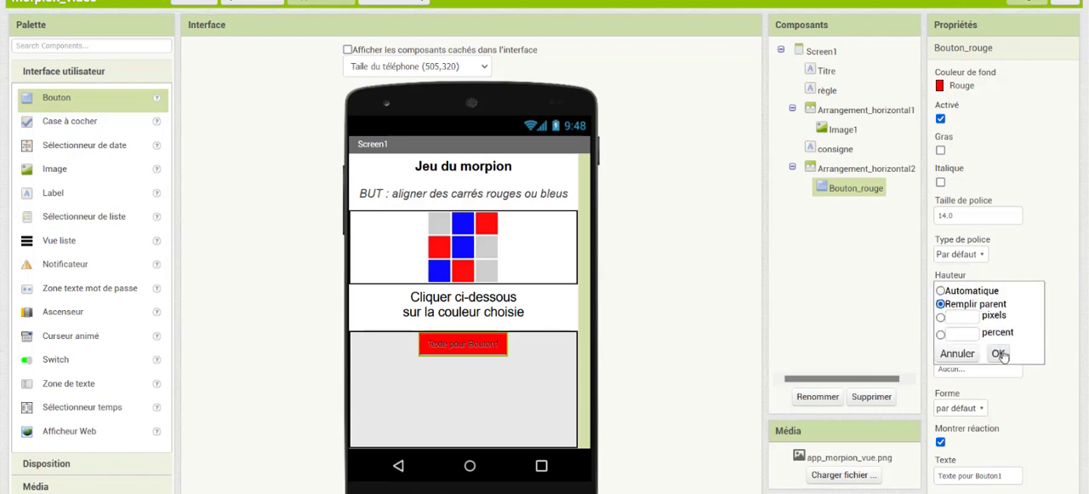
{"action": "left_click", "coordinate": [997, 354]}
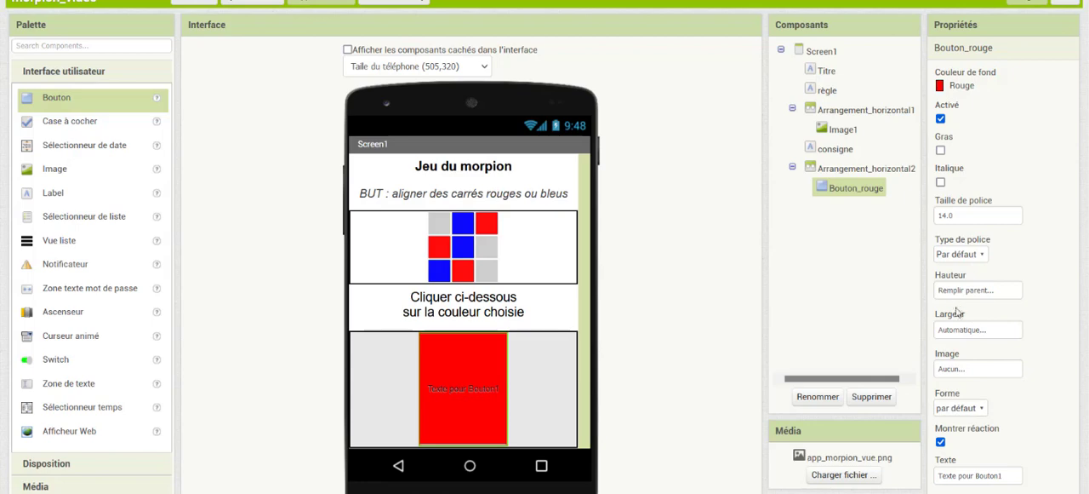
{"action": "left_click", "coordinate": [960, 328]}
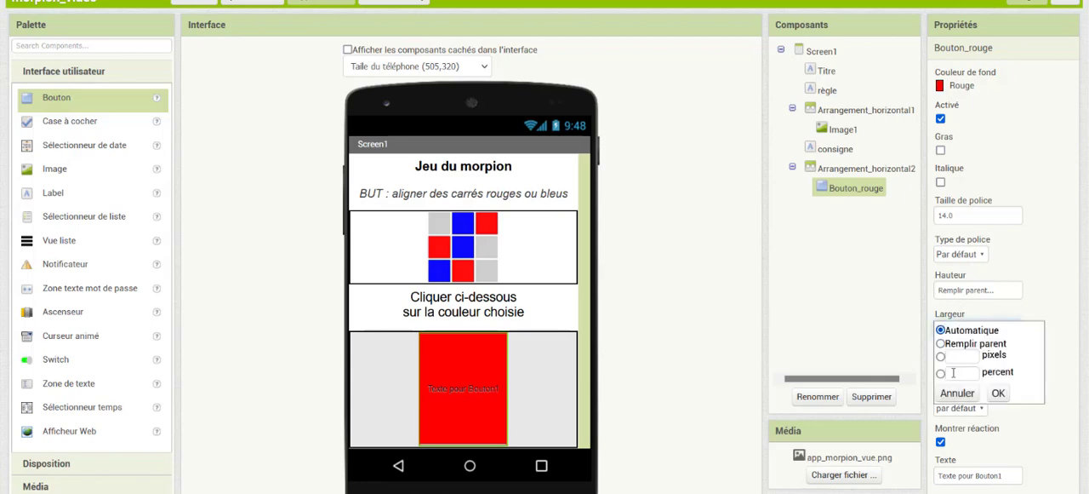
{"action": "left_click", "coordinate": [941, 374]}
{"action": "left_click", "coordinate": [959, 373]}
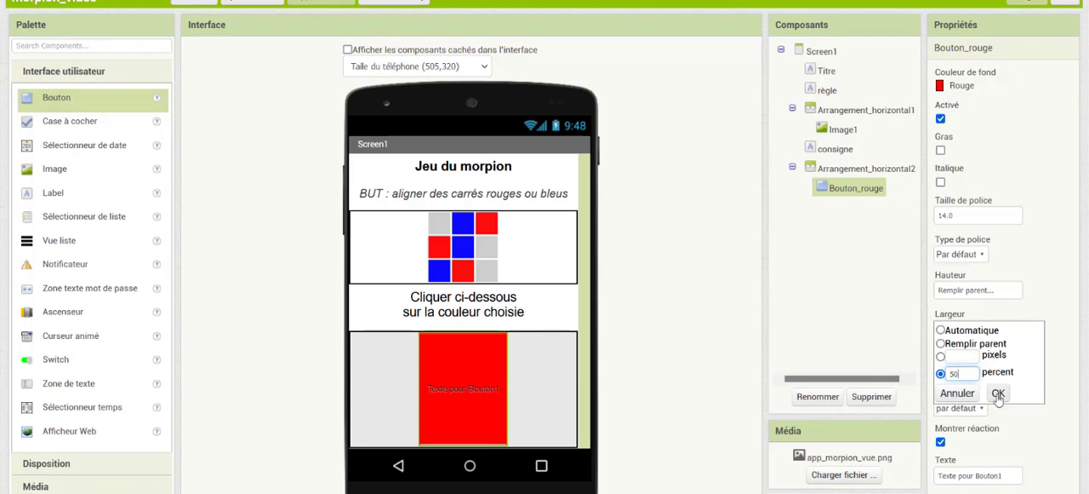
{"action": "left_click", "coordinate": [998, 393]}
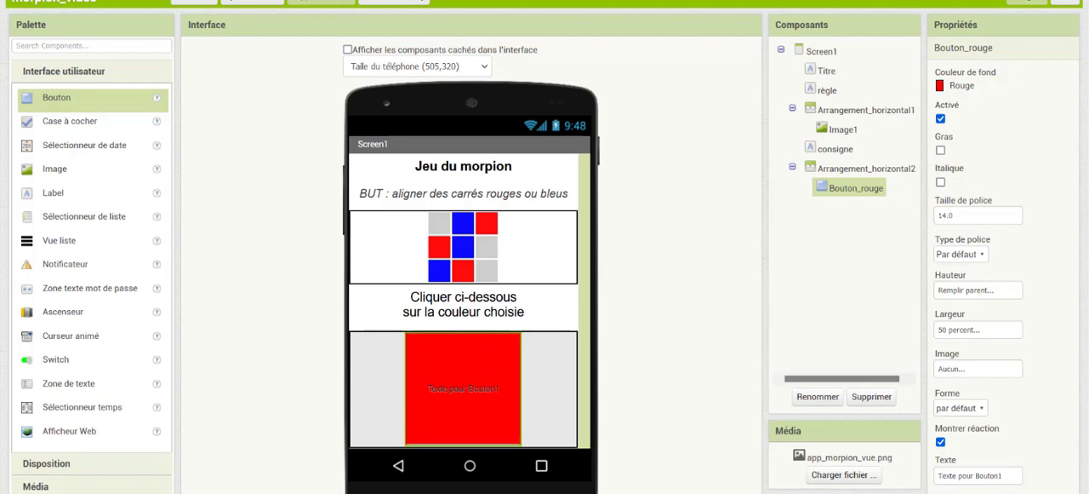
Clear the text shown on the red button so its label is empty
{"action": "scroll", "coordinate": [1015, 396], "scroll_direction": "down", "scroll_amount": 2}
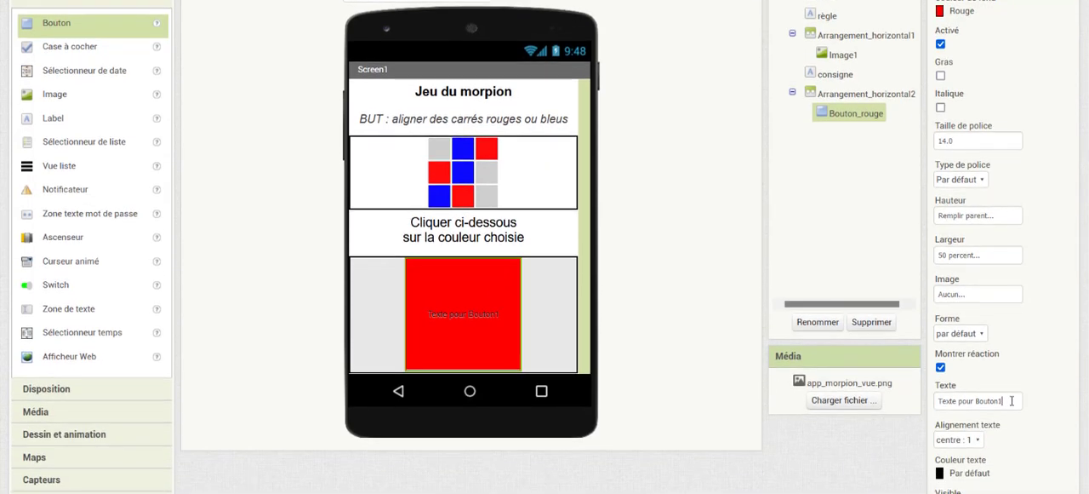
{"action": "left_click", "coordinate": [1012, 400]}
{"action": "key", "text": "BackSpace"}
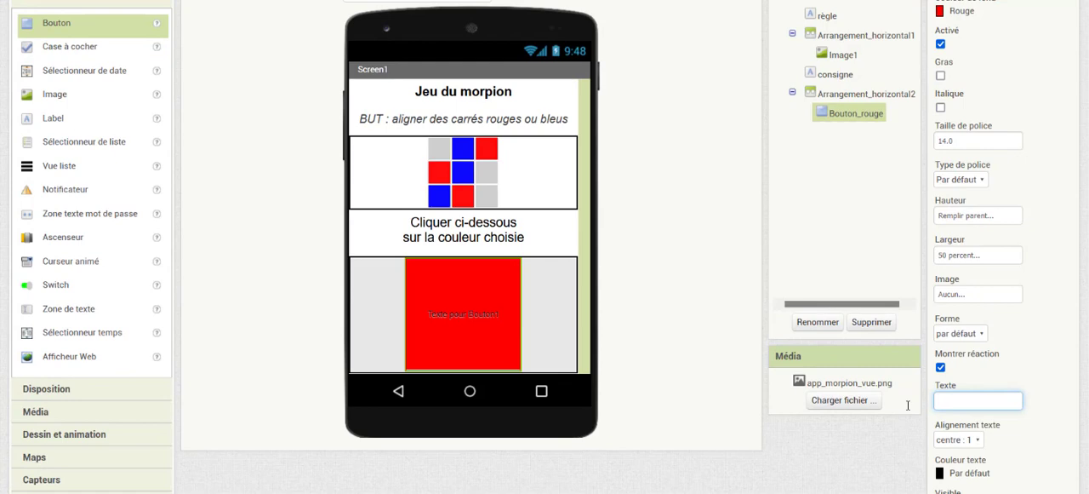
{"action": "key", "text": "Return"}
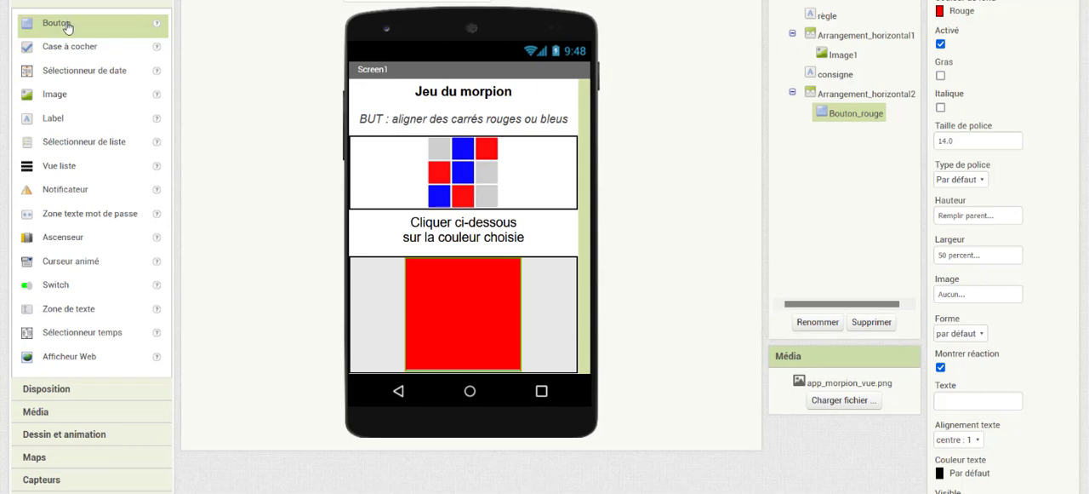
Add a second Bouton component to the right of the red button and rename it Bouton_bleu
{"action": "left_click_drag", "start_coordinate": [68, 27], "coordinate": [560, 313]}
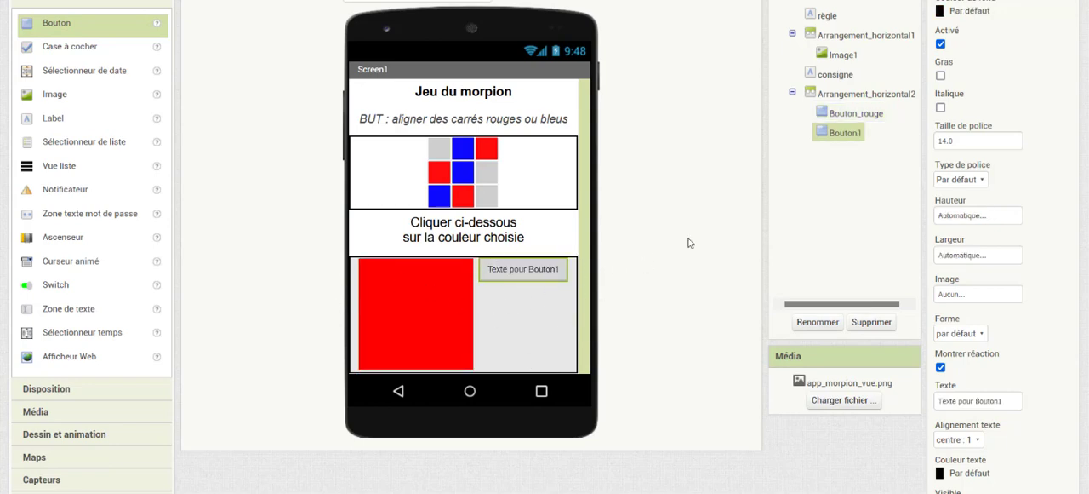
{"action": "left_click", "coordinate": [817, 325]}
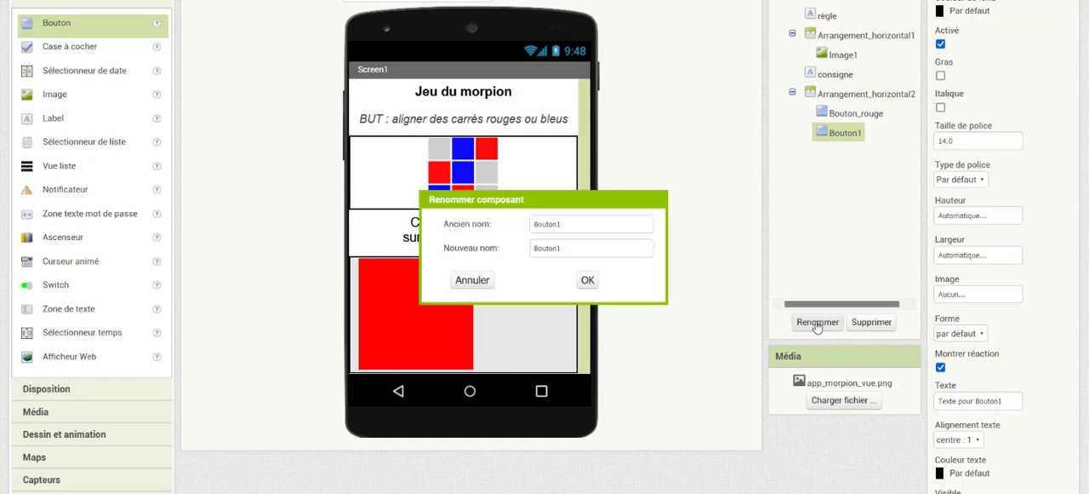
{"action": "type", "text": "Bo"}
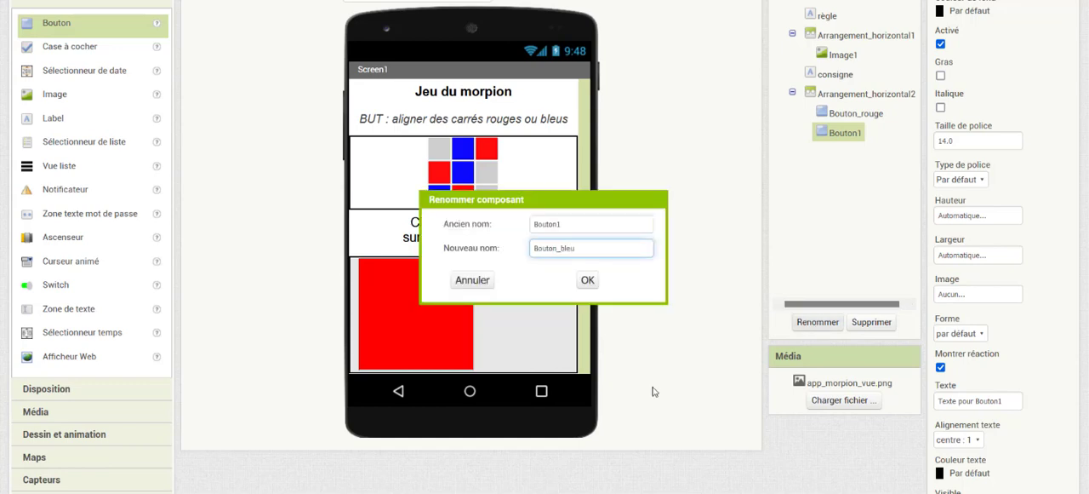
{"action": "left_click", "coordinate": [587, 281]}
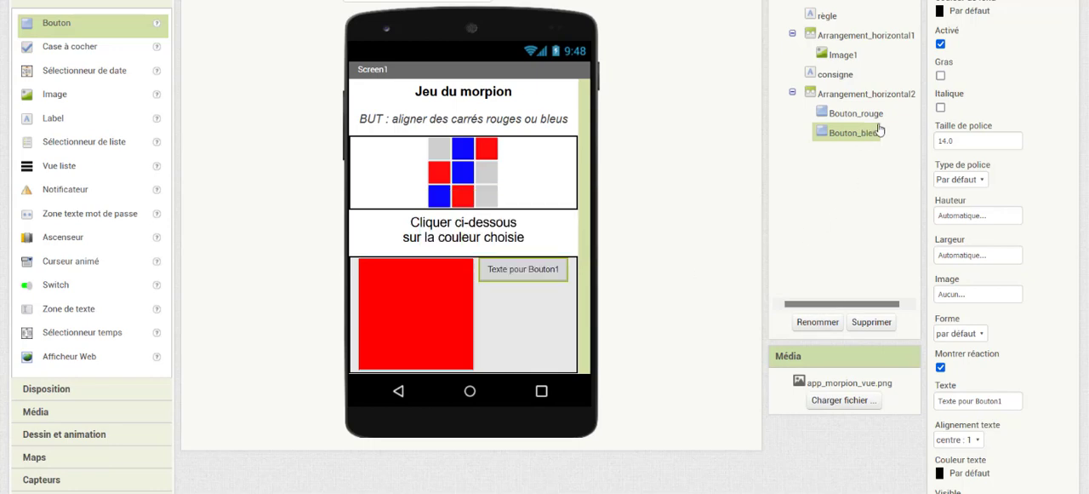
Set Bouton_bleu's background colour to Bleu and its height to Remplir parent
{"action": "left_click", "coordinate": [963, 12]}
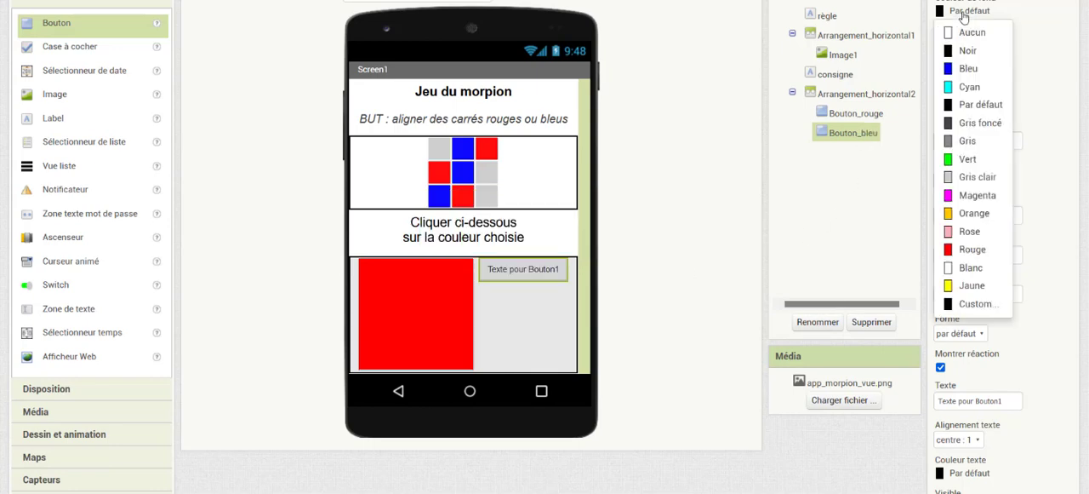
{"action": "left_click", "coordinate": [967, 70]}
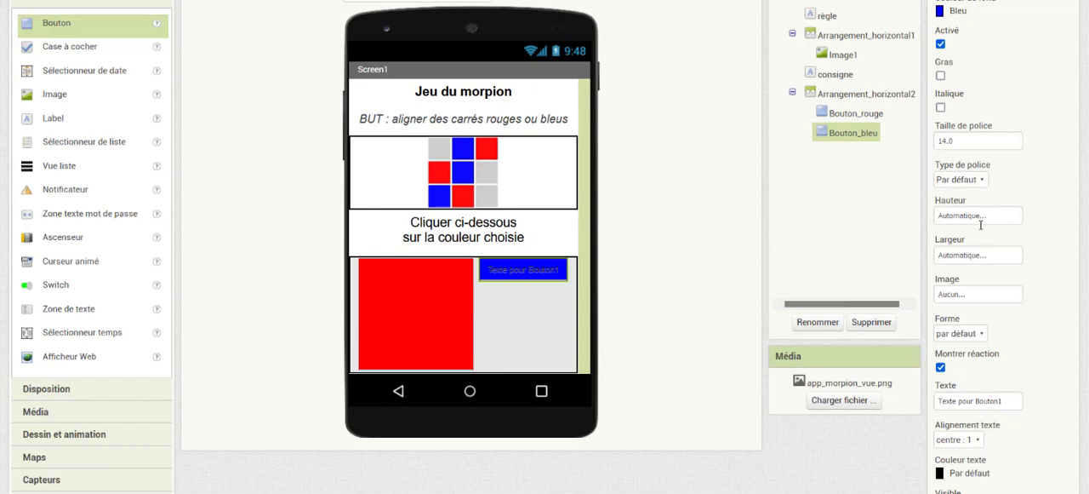
{"action": "left_click", "coordinate": [978, 217]}
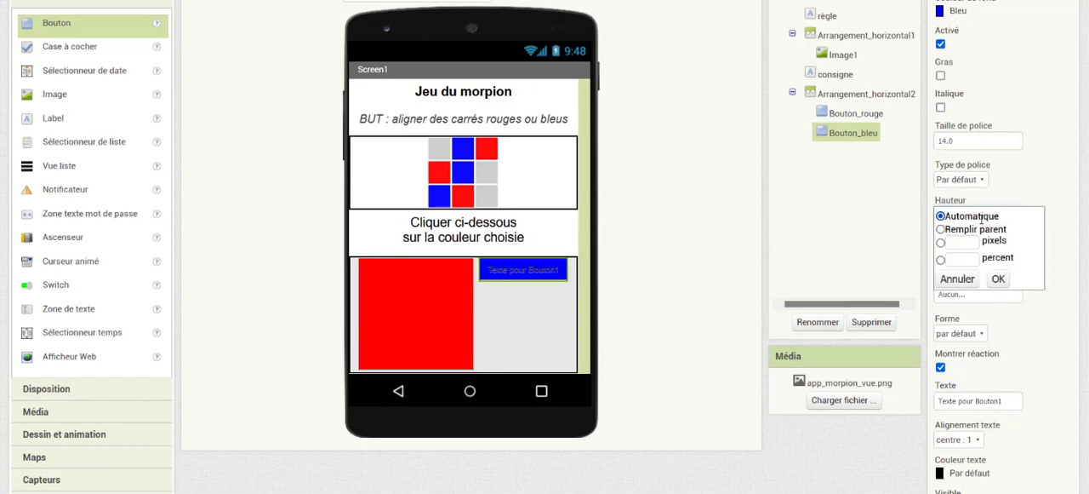
{"action": "left_click", "coordinate": [942, 229]}
{"action": "left_click", "coordinate": [999, 279]}
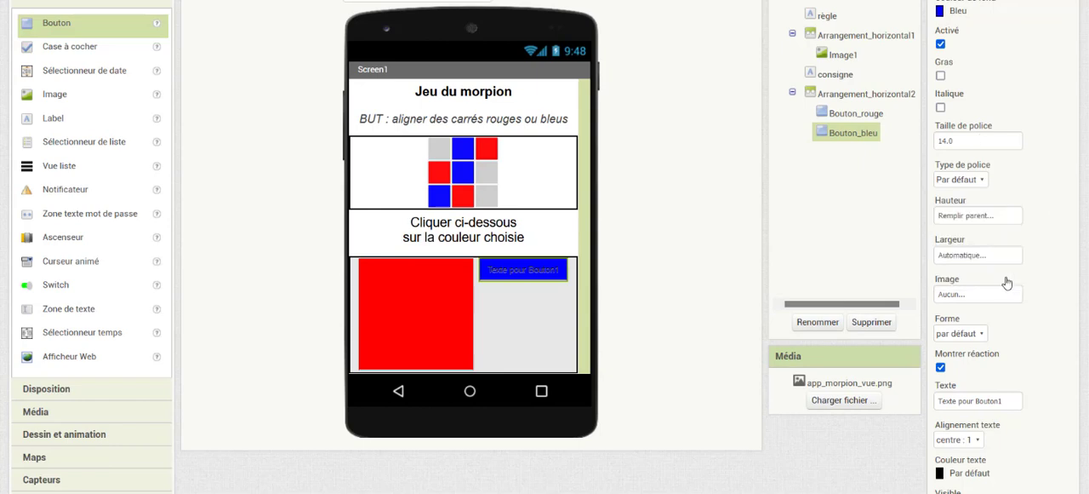
Set Bouton_bleu's width to 50 percent
{"action": "left_click", "coordinate": [947, 258]}
{"action": "left_click", "coordinate": [961, 300]}
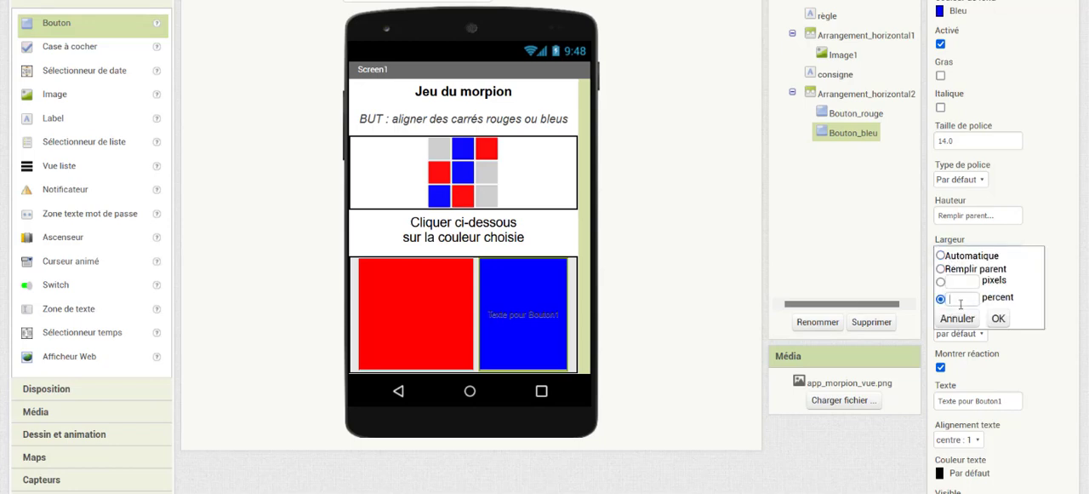
{"action": "type", "text": "50"}
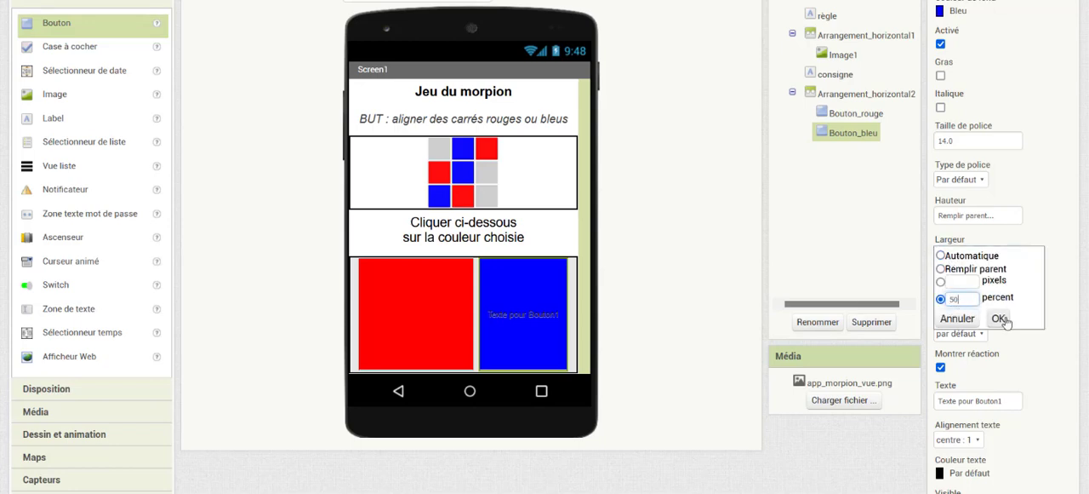
{"action": "left_click", "coordinate": [998, 318]}
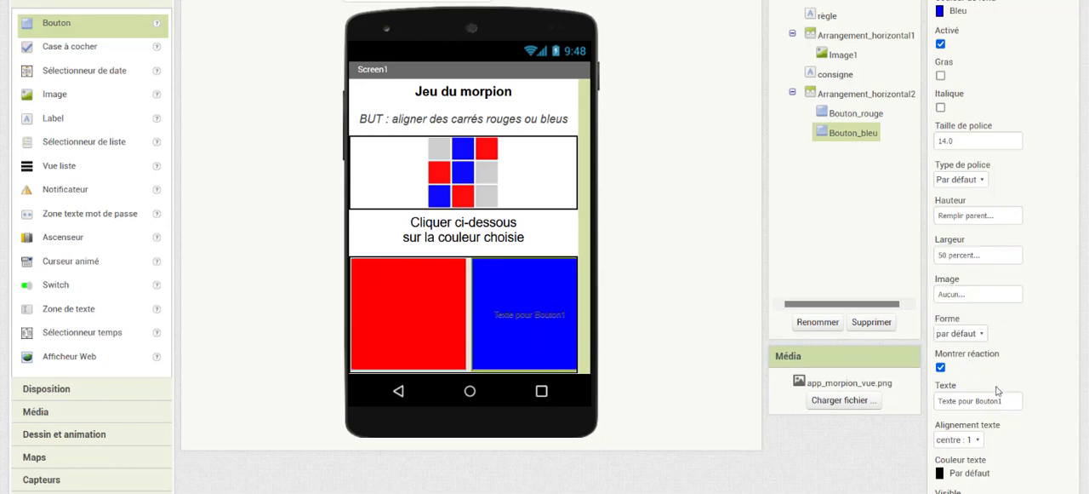
Clear the text shown on the blue button so its label is empty
{"action": "left_click_drag", "start_coordinate": [1004, 400], "coordinate": [926, 403]}
{"action": "key", "text": "BackSpace"}
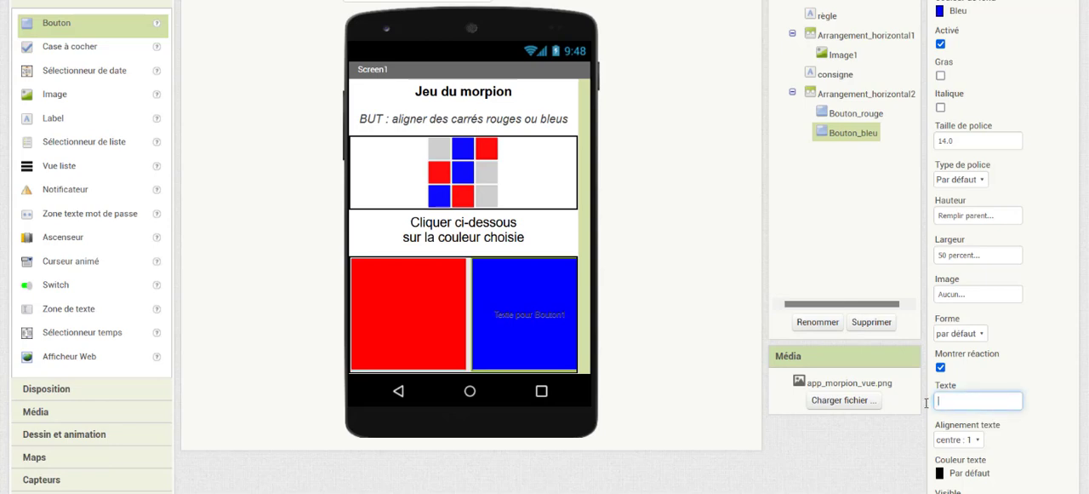
{"action": "key", "text": "Return"}
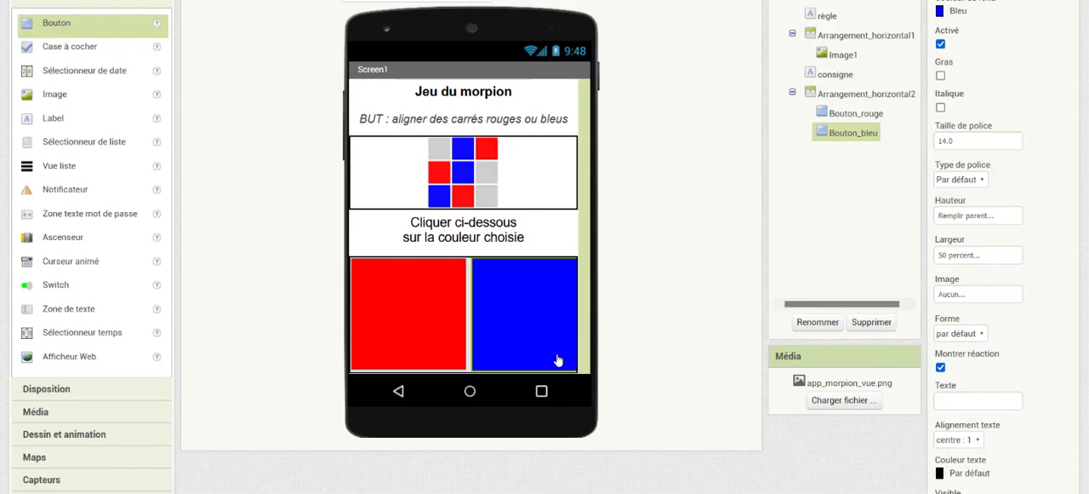
Check the layout against the example screen in the Exercice 12 instructions, and return to the designer
{"action": "key", "text": "alt+Tab"}
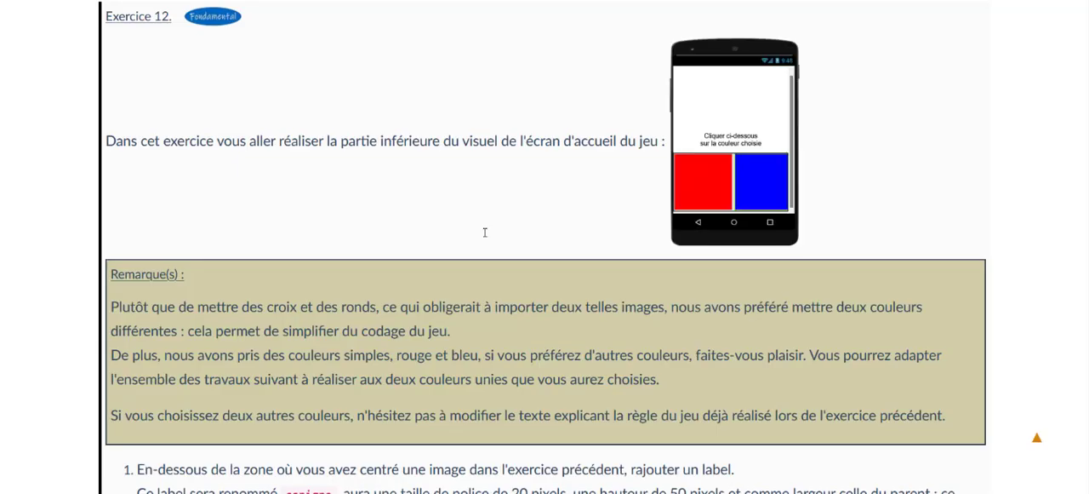
{"action": "key", "text": "alt+Tab"}
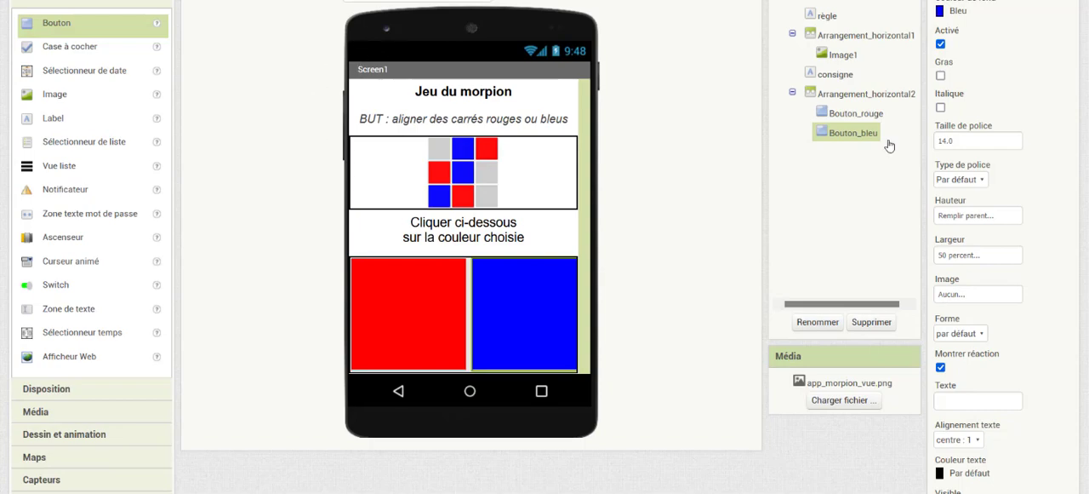
Hide the title bar of Screen1 by turning off its TitleVisible property
{"action": "scroll", "coordinate": [545, 247], "scroll_direction": "up", "scroll_amount": 2}
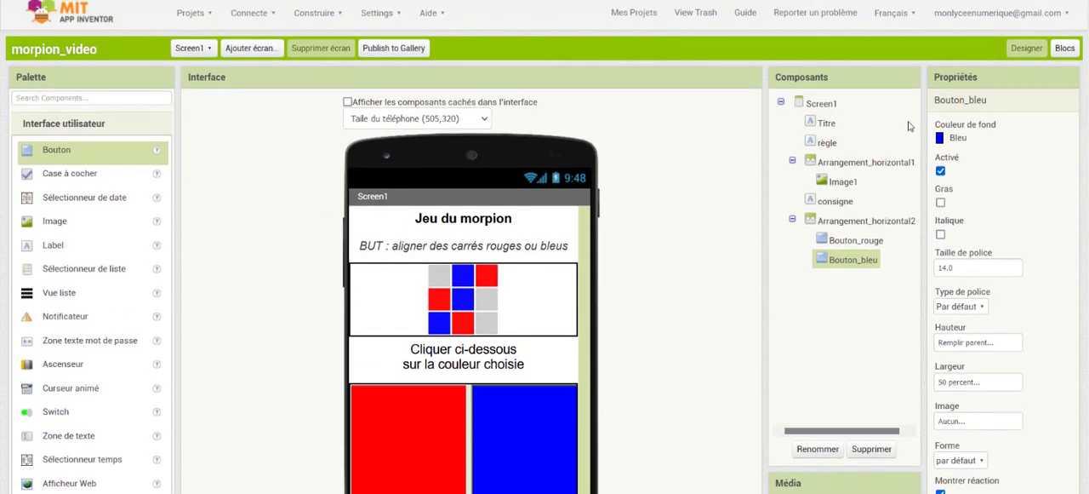
{"action": "left_click", "coordinate": [822, 103]}
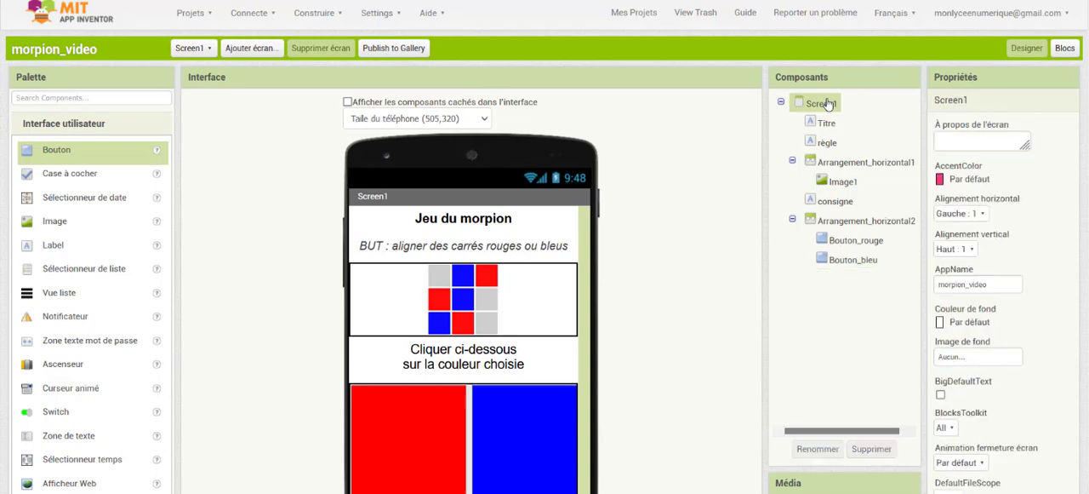
{"action": "scroll", "coordinate": [545, 247], "scroll_direction": "down", "scroll_amount": 5}
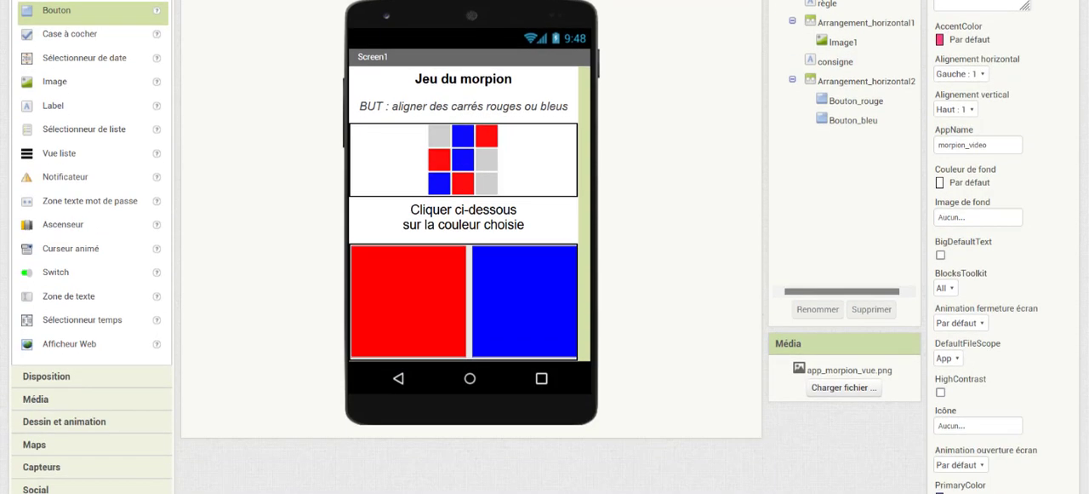
{"action": "scroll", "coordinate": [545, 247], "scroll_direction": "down", "scroll_amount": 3}
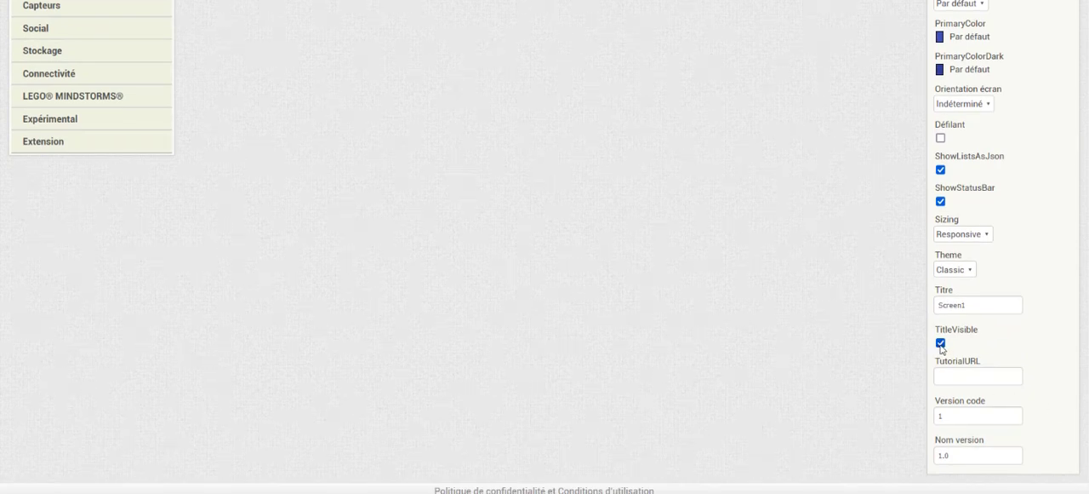
{"action": "left_click", "coordinate": [941, 343]}
{"action": "scroll", "coordinate": [714, 159], "scroll_direction": "up", "scroll_amount": 6}
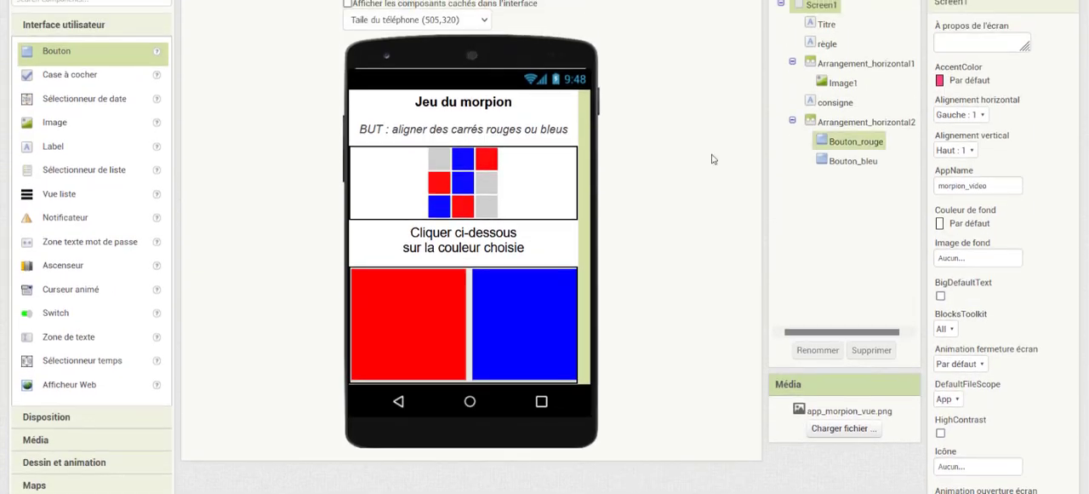